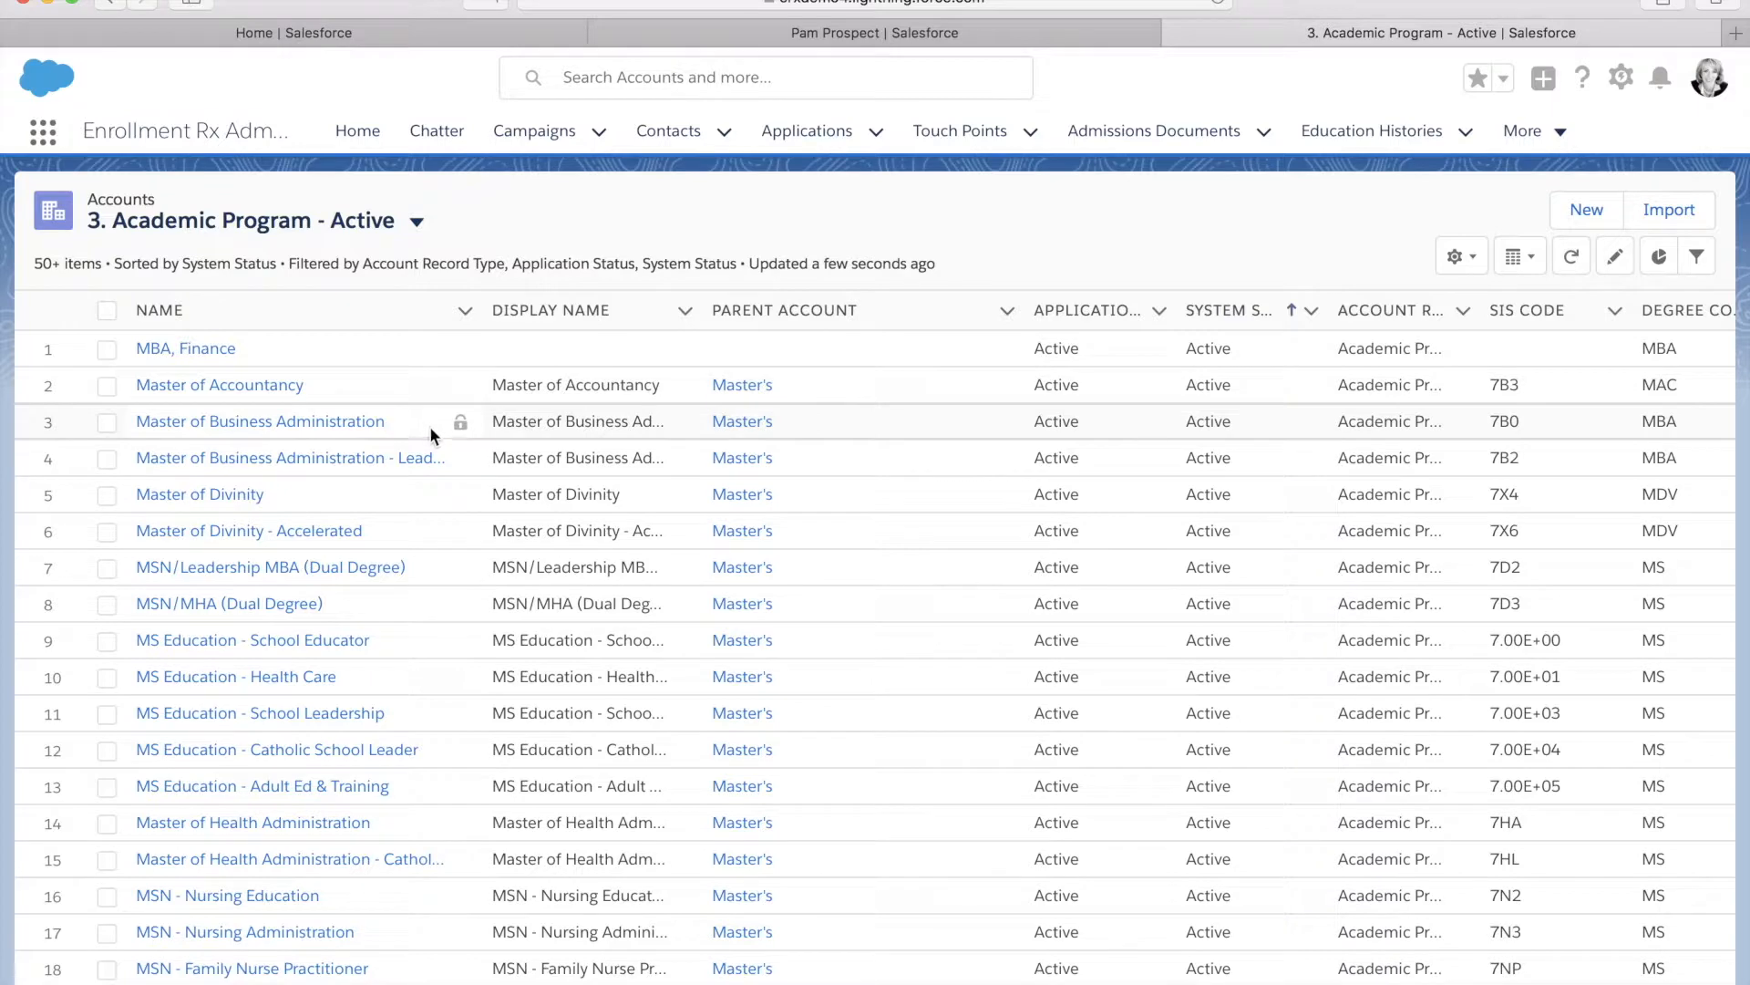
# Browse the All Educational Institutions and Business Organizations account views, then go to Contacts
pyautogui.click(416, 226)
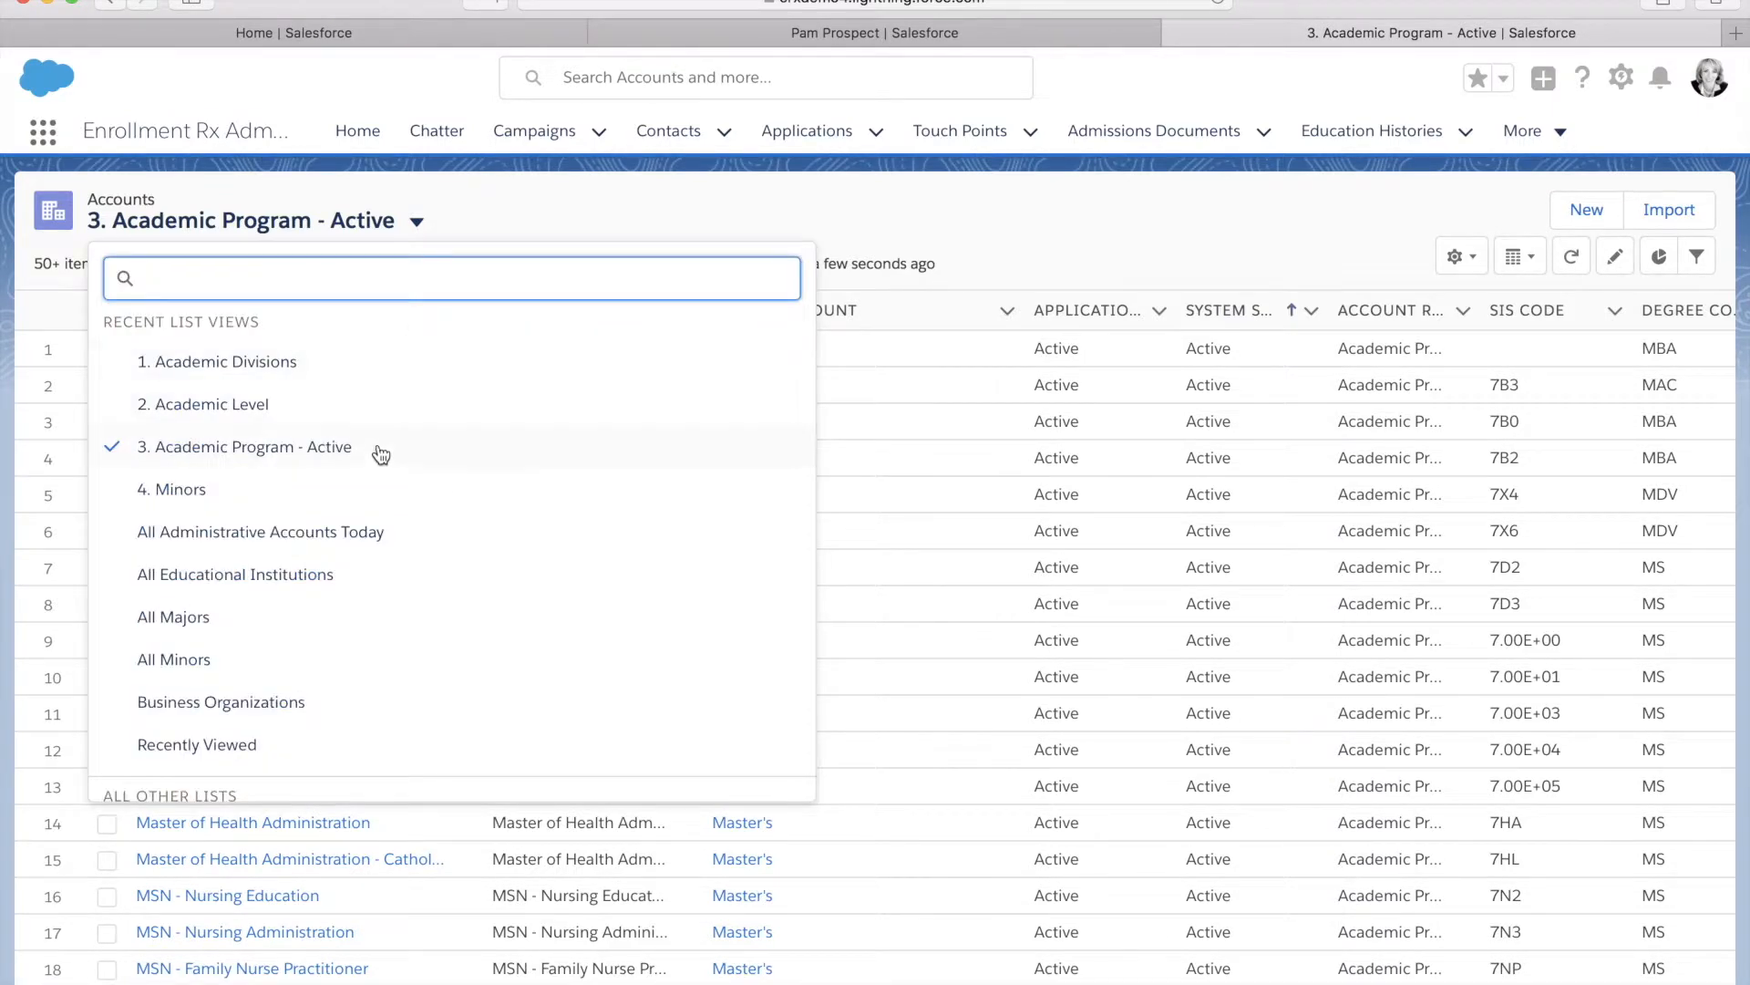
pyautogui.click(341, 575)
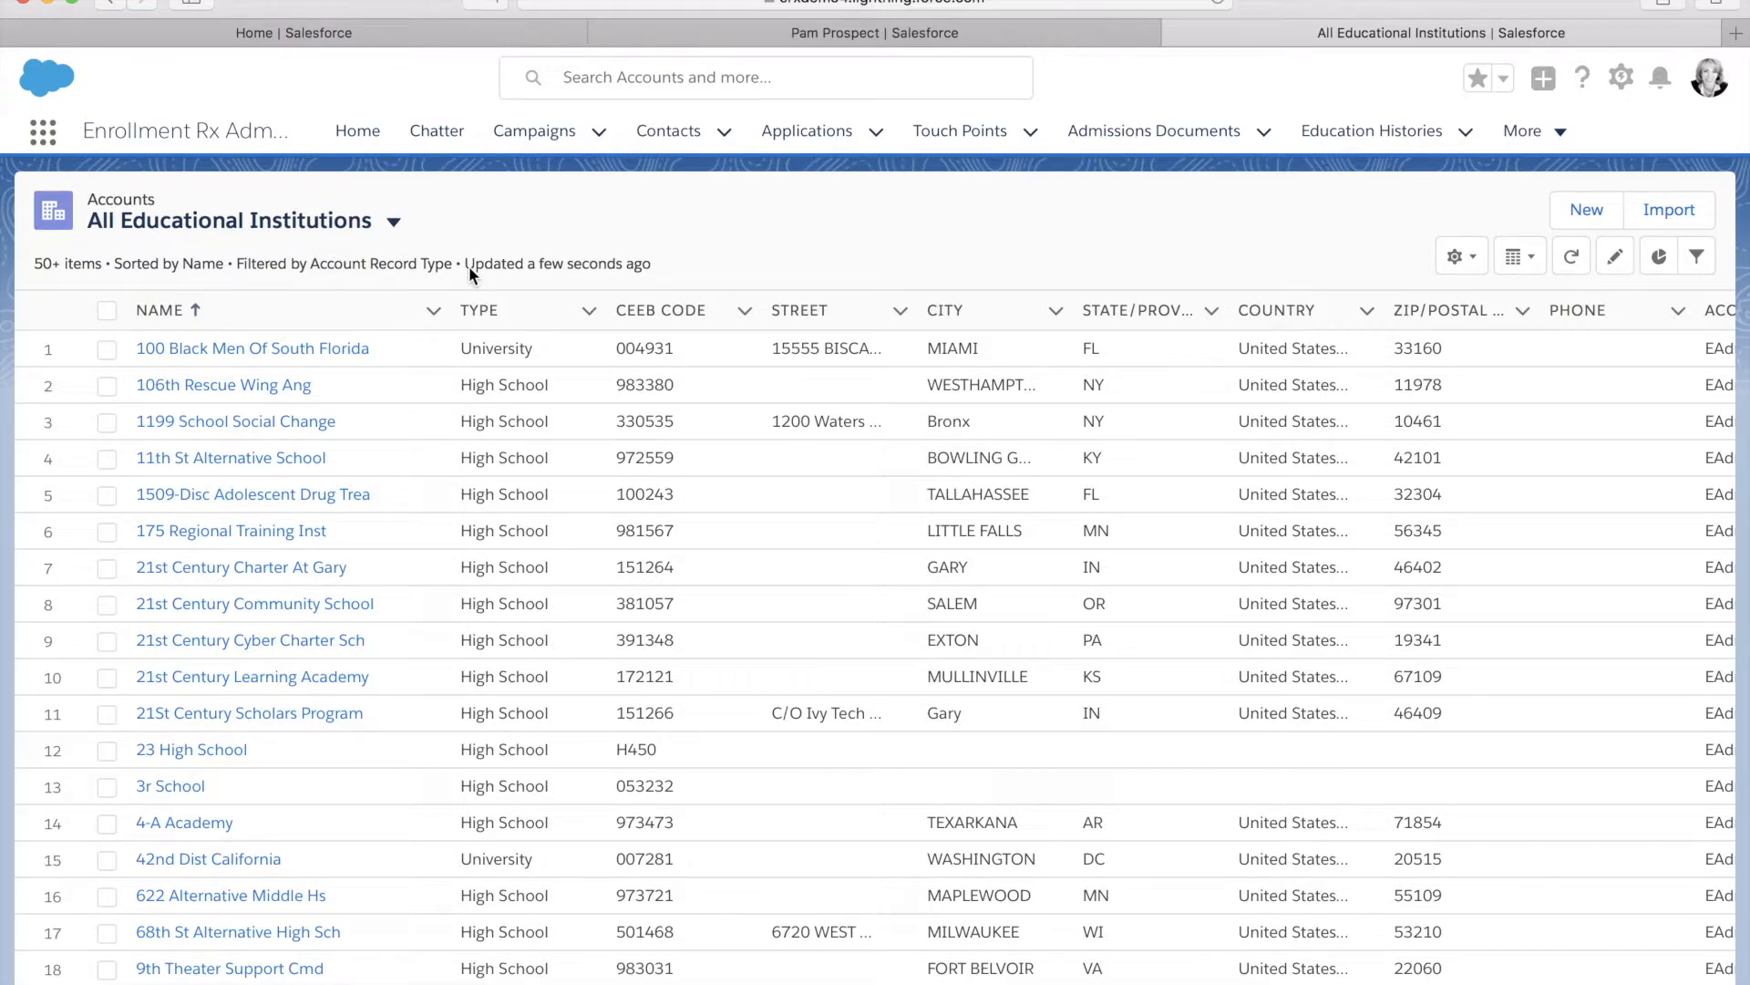
pyautogui.click(394, 222)
pyautogui.click(335, 709)
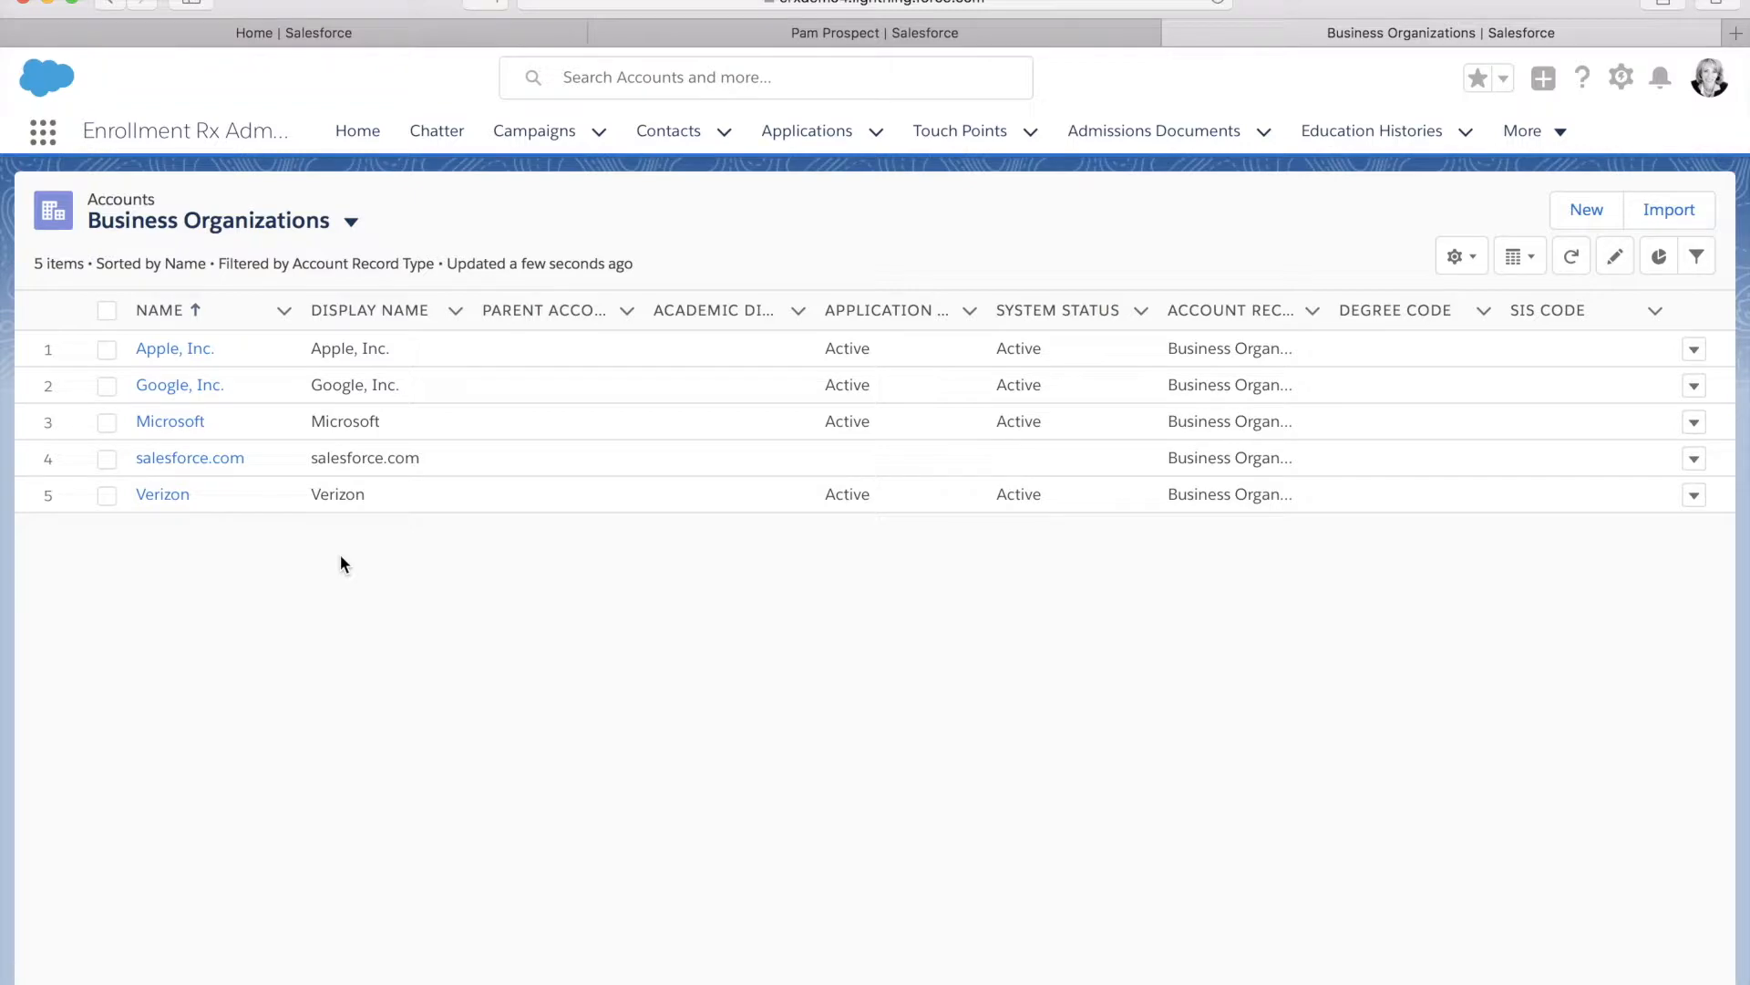
pyautogui.click(662, 135)
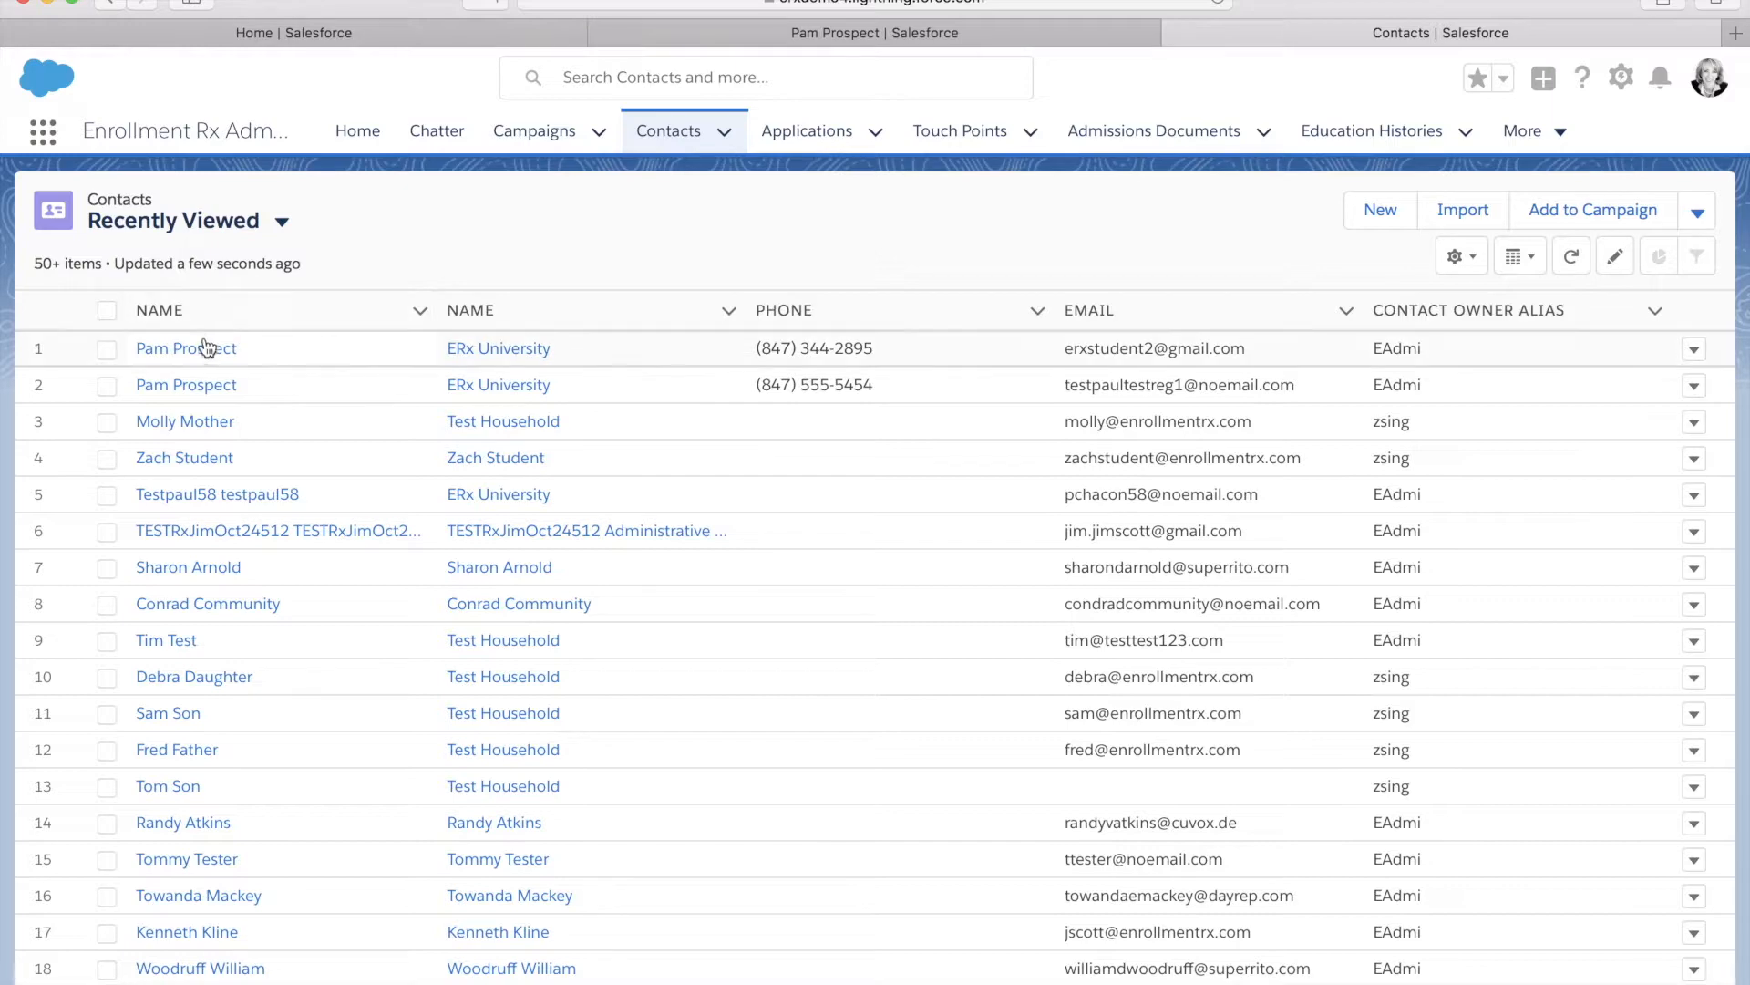
# Open the prospect's contact record, close the duplicate tab, and return to the portal profile form
pyautogui.click(201, 344)
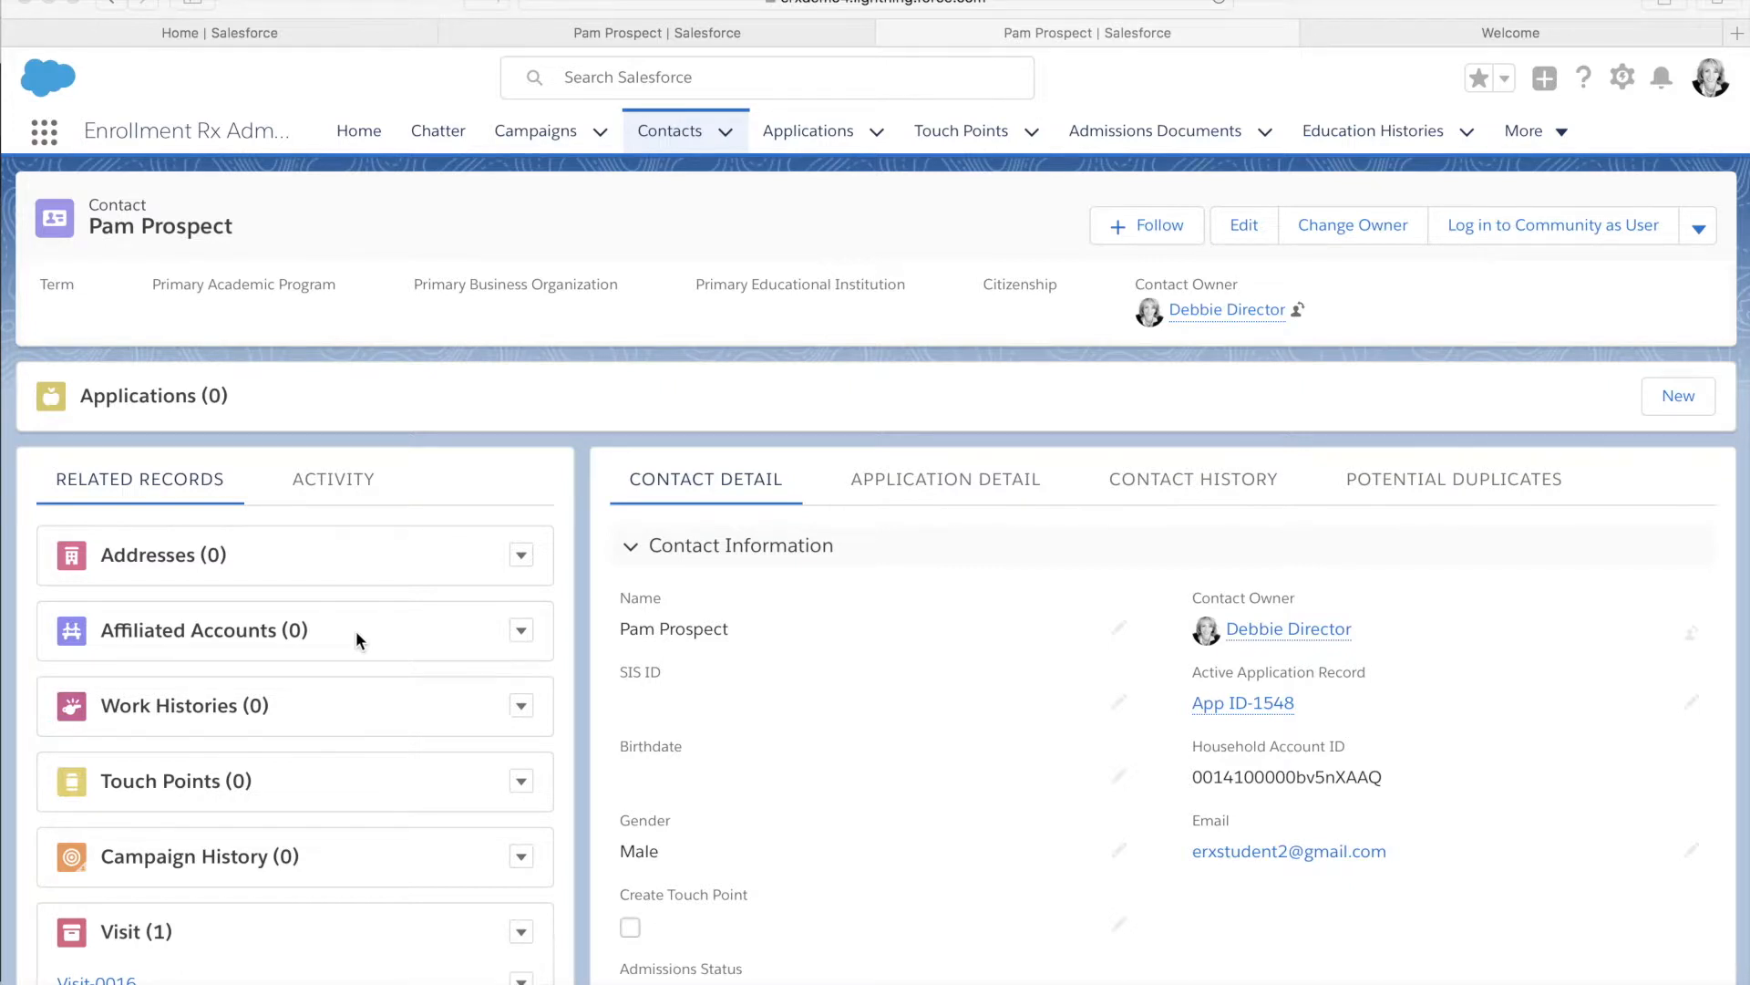
pyautogui.press('super+w')
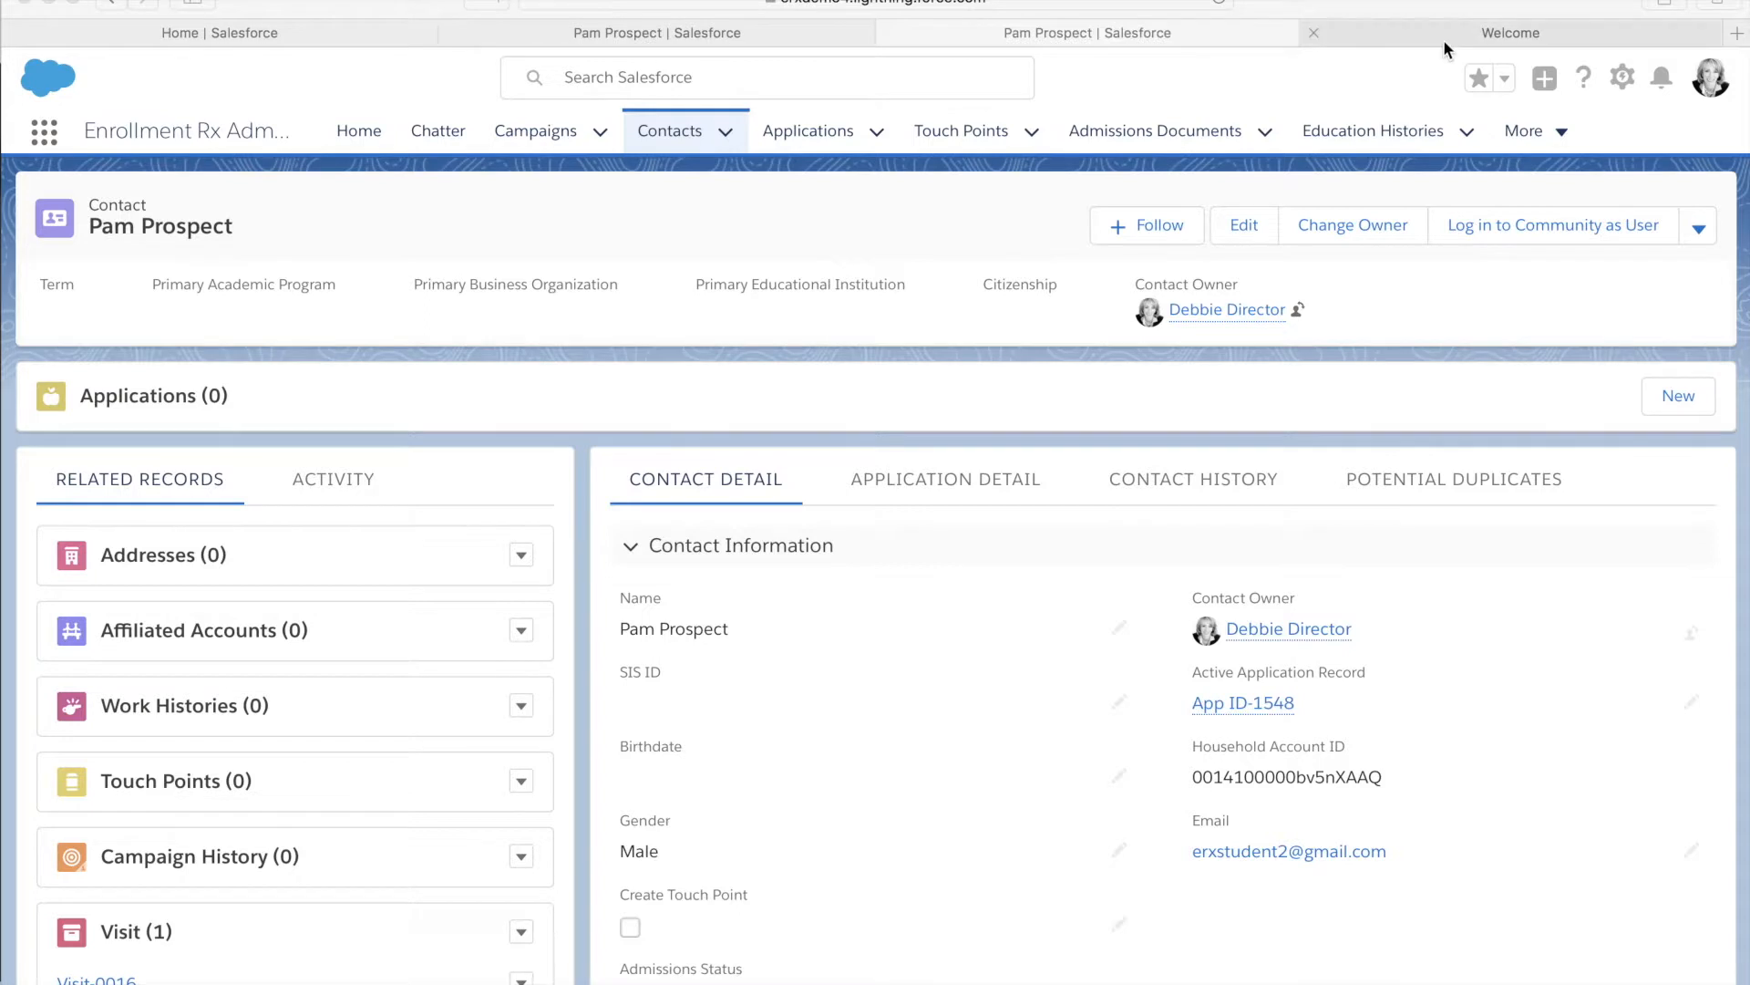
pyautogui.click(1455, 35)
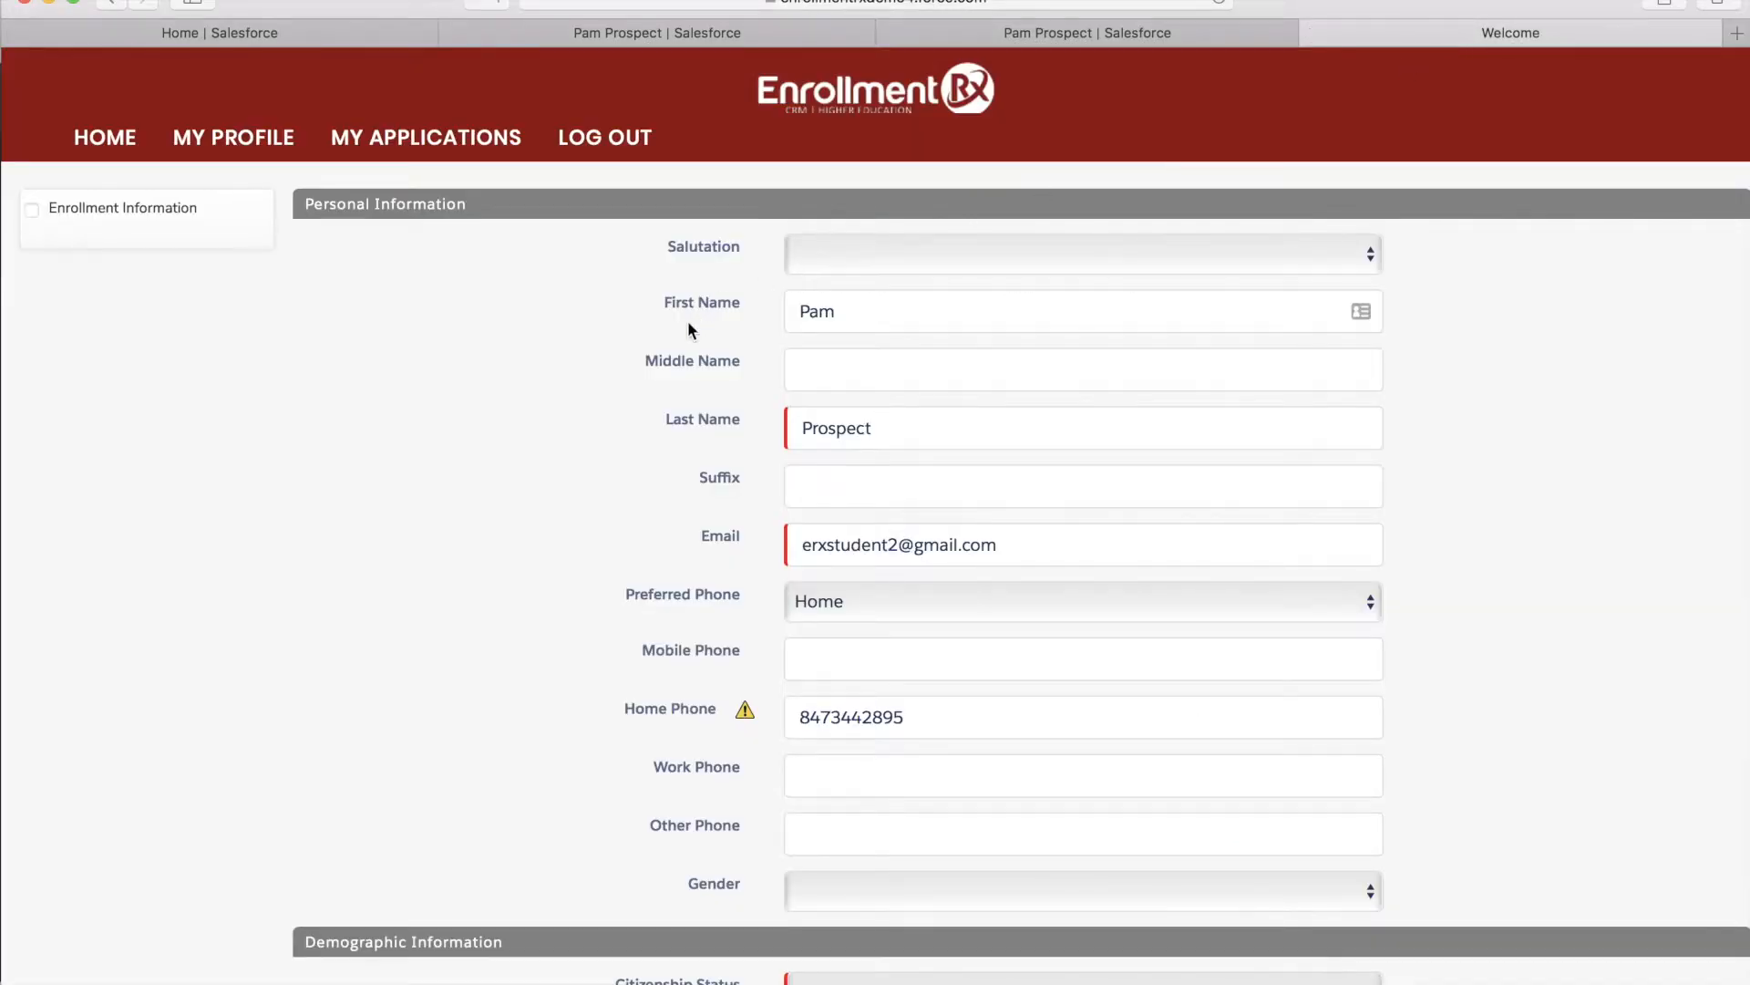
# Set the profile's Citizenship Status to U.S. Citizen
pyautogui.scroll(-10, 733, 354)
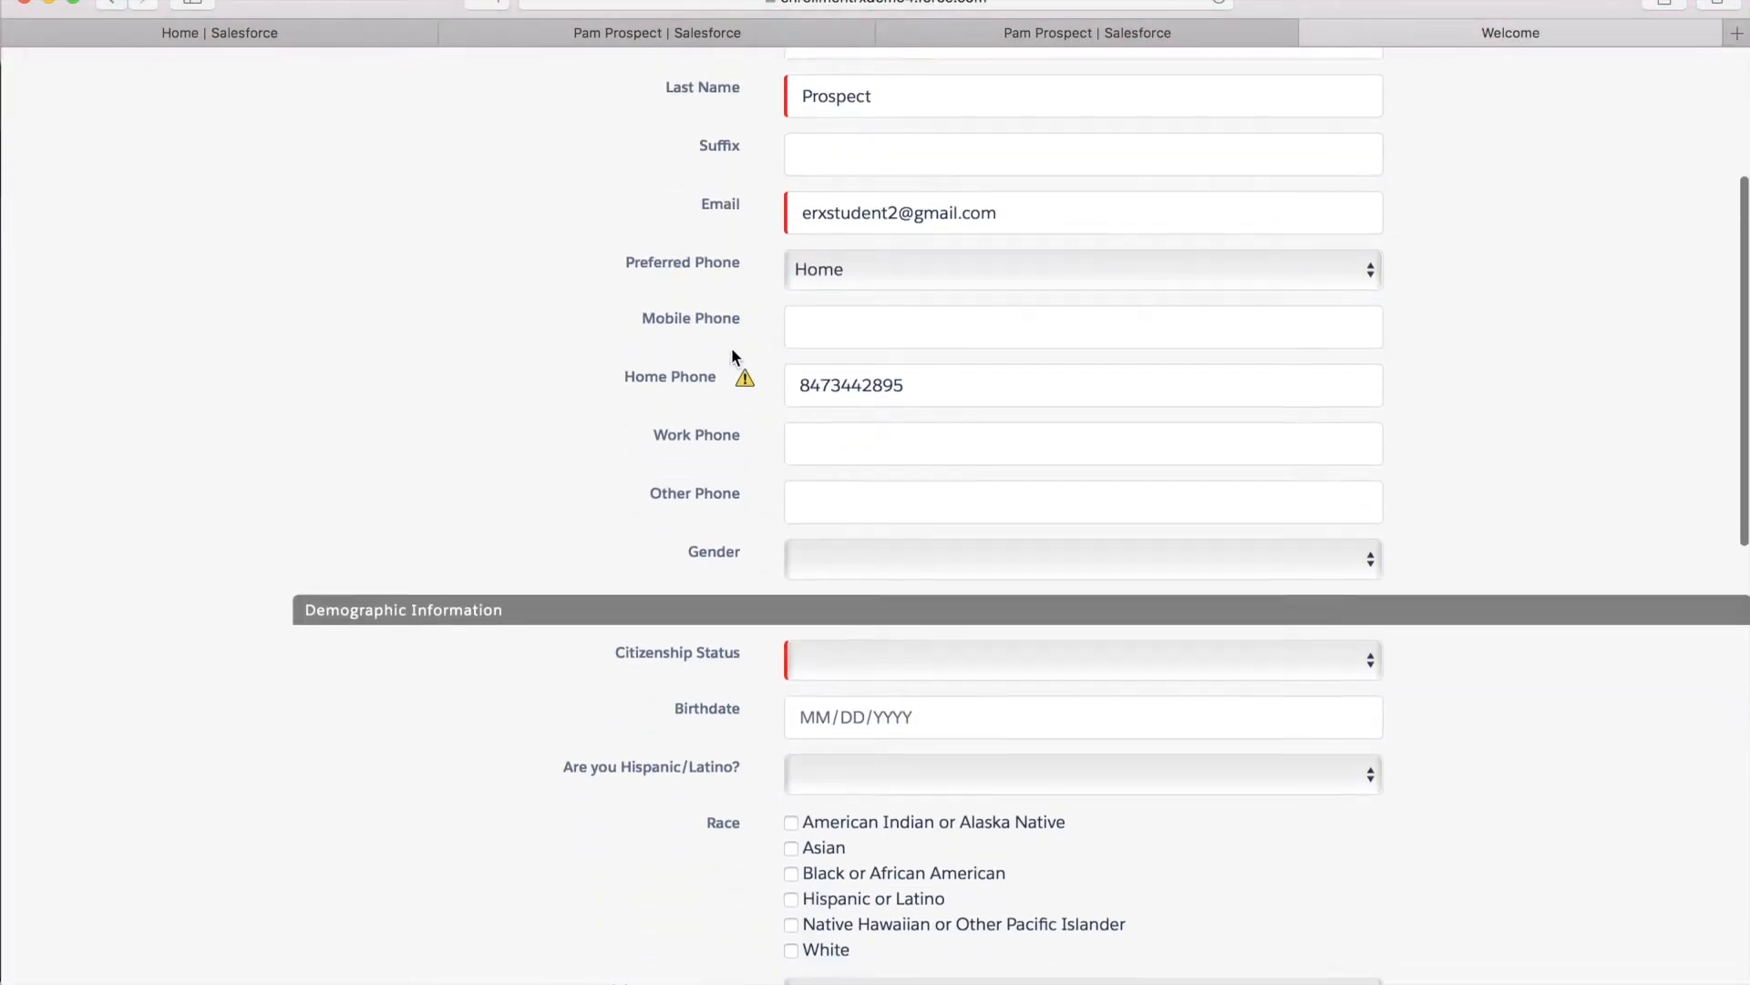
pyautogui.scroll(-4, 732, 350)
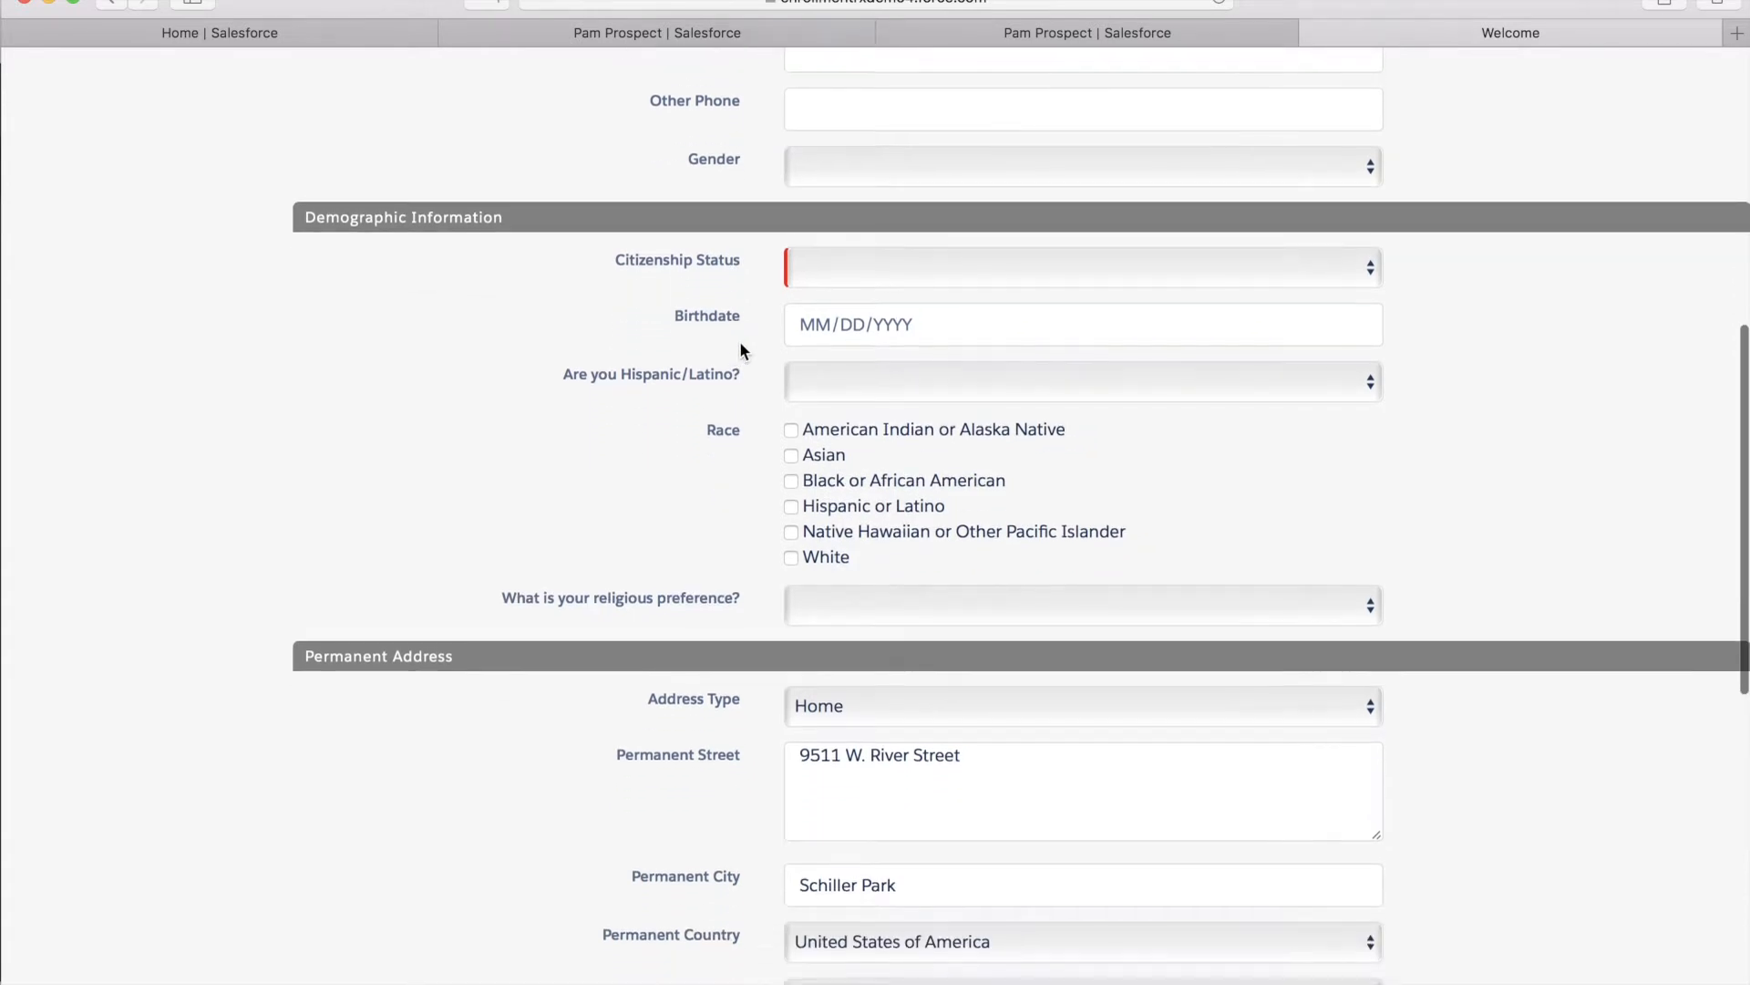
pyautogui.click(860, 274)
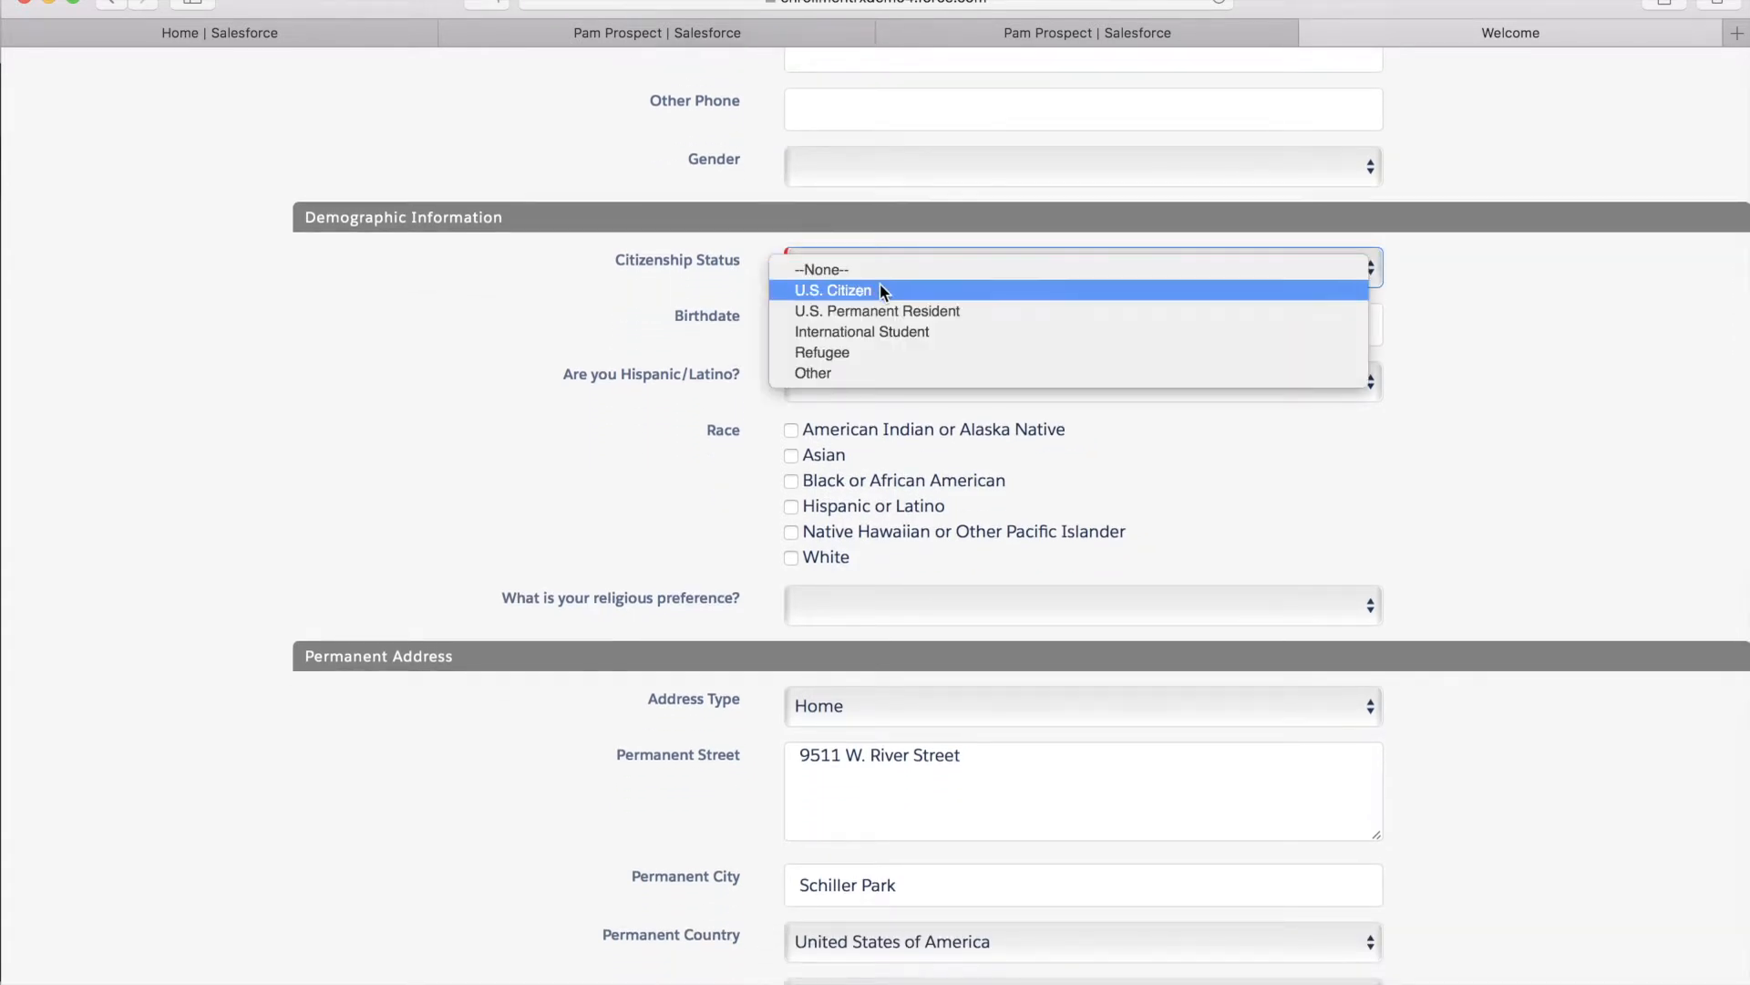
pyautogui.click(880, 290)
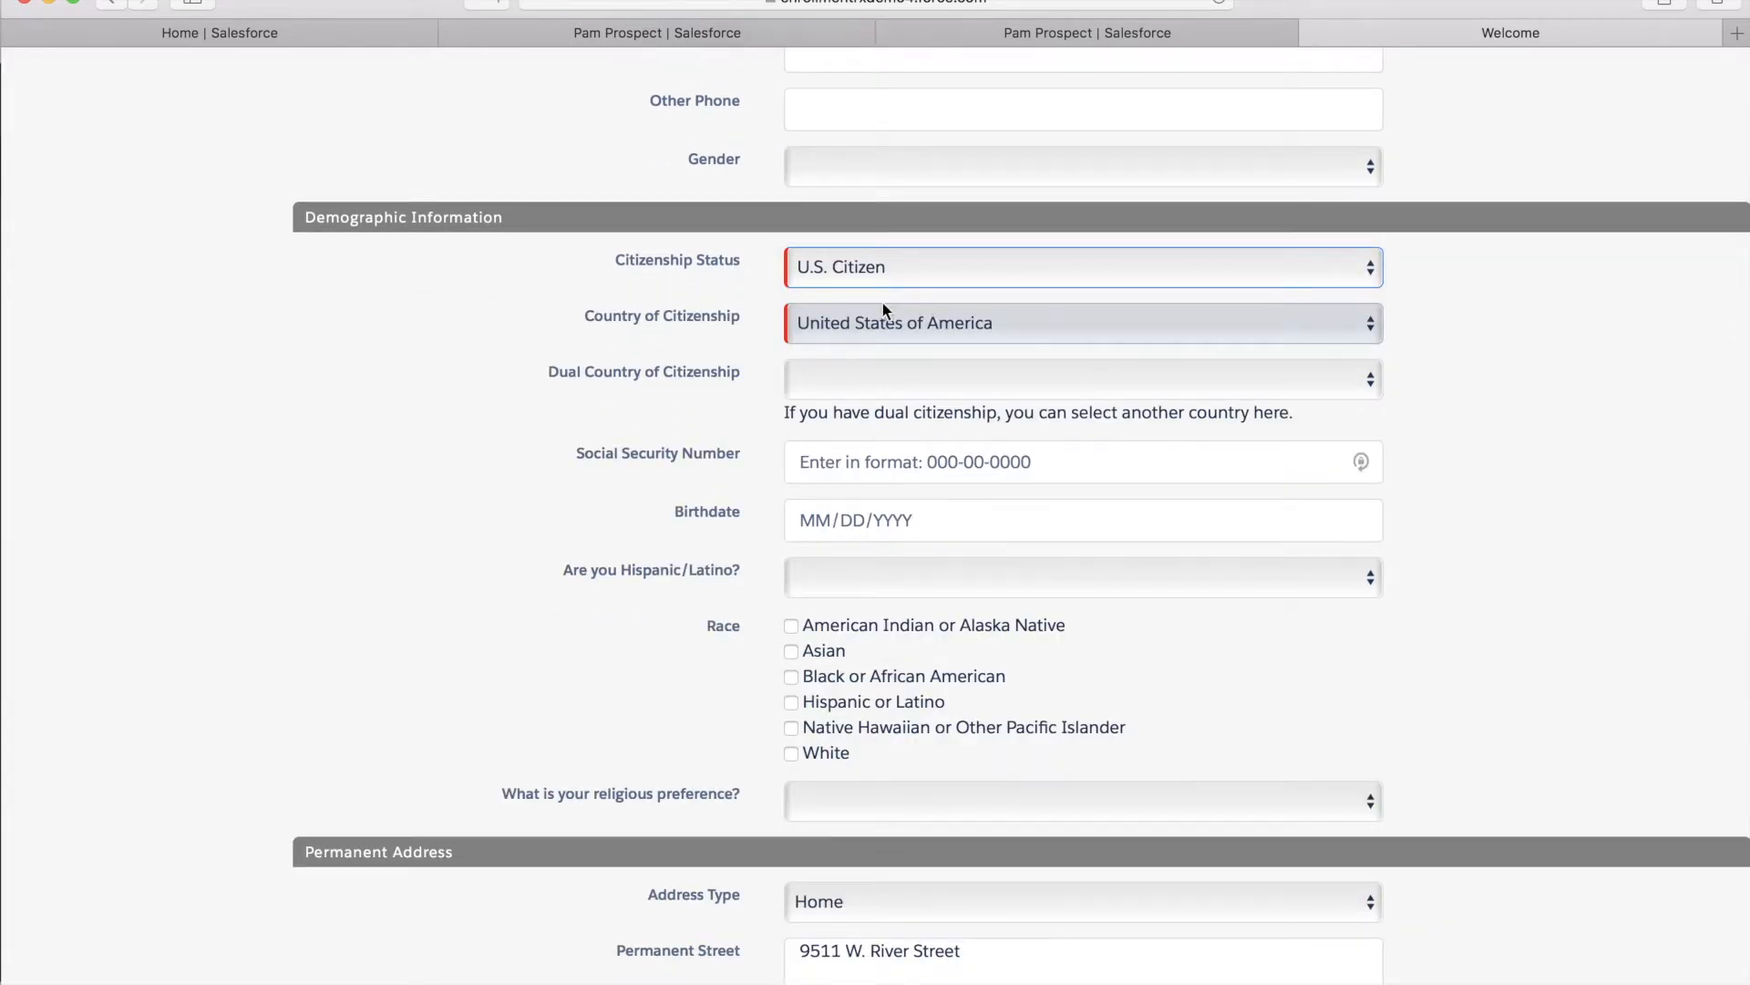
pyautogui.scroll(-10, 727, 440)
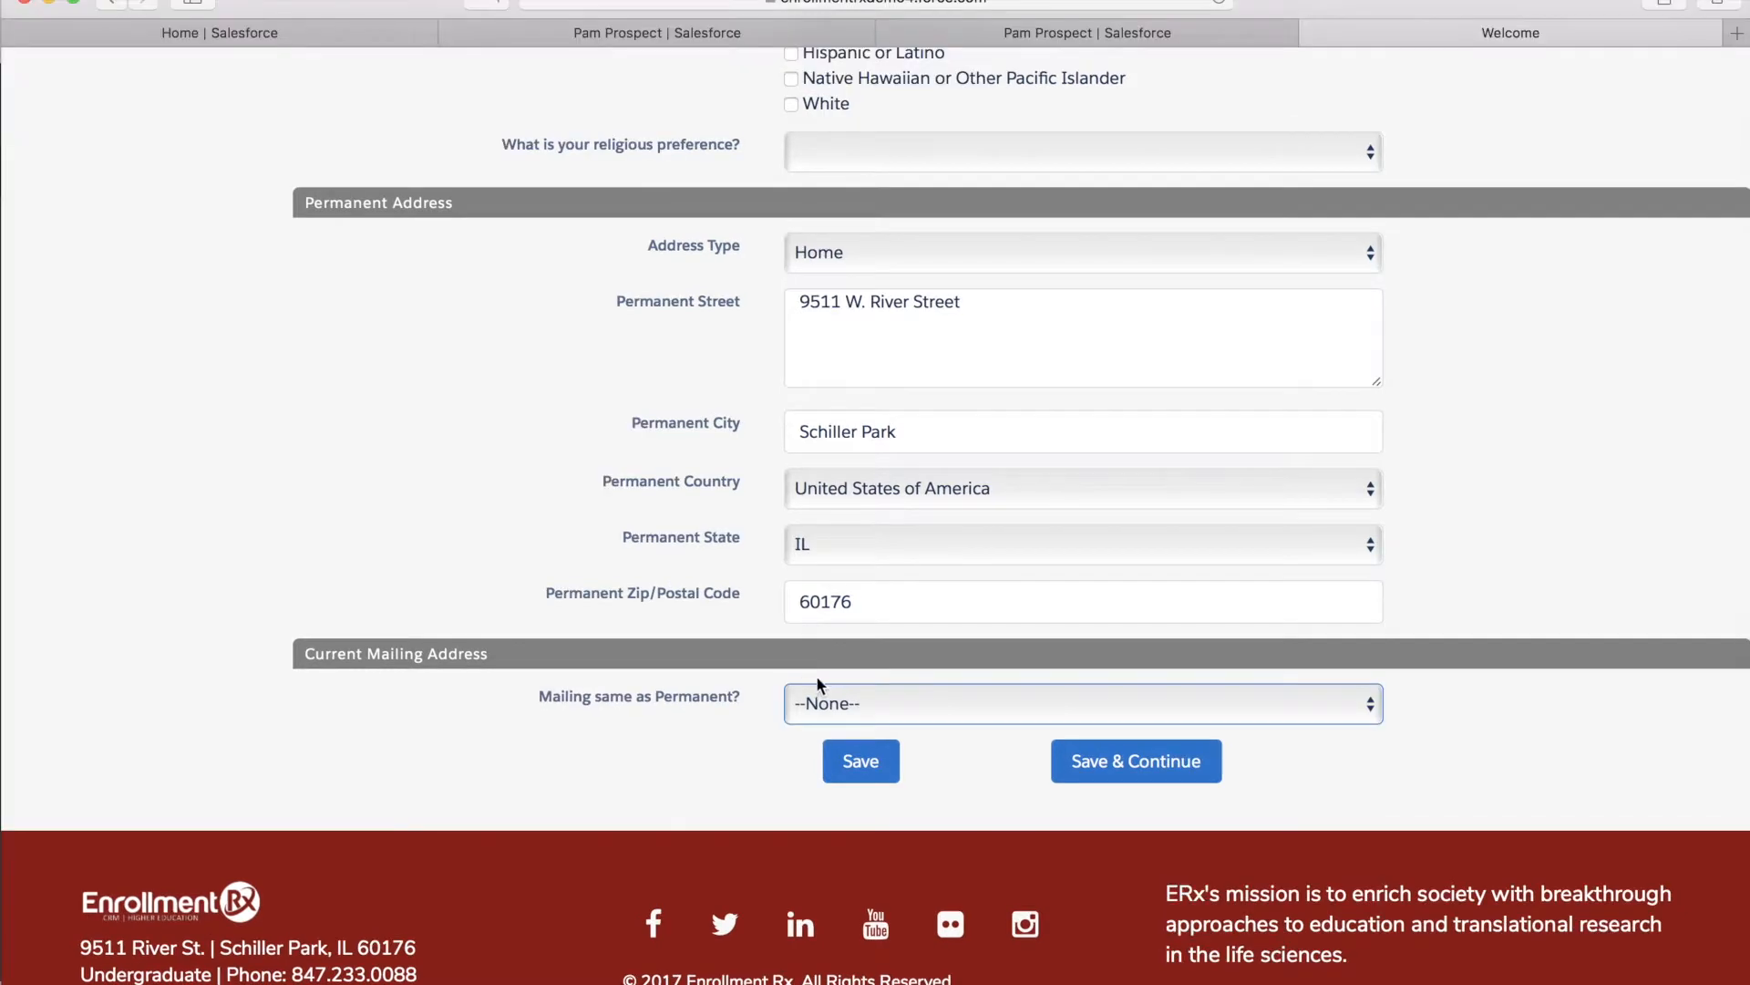
pyautogui.click(851, 699)
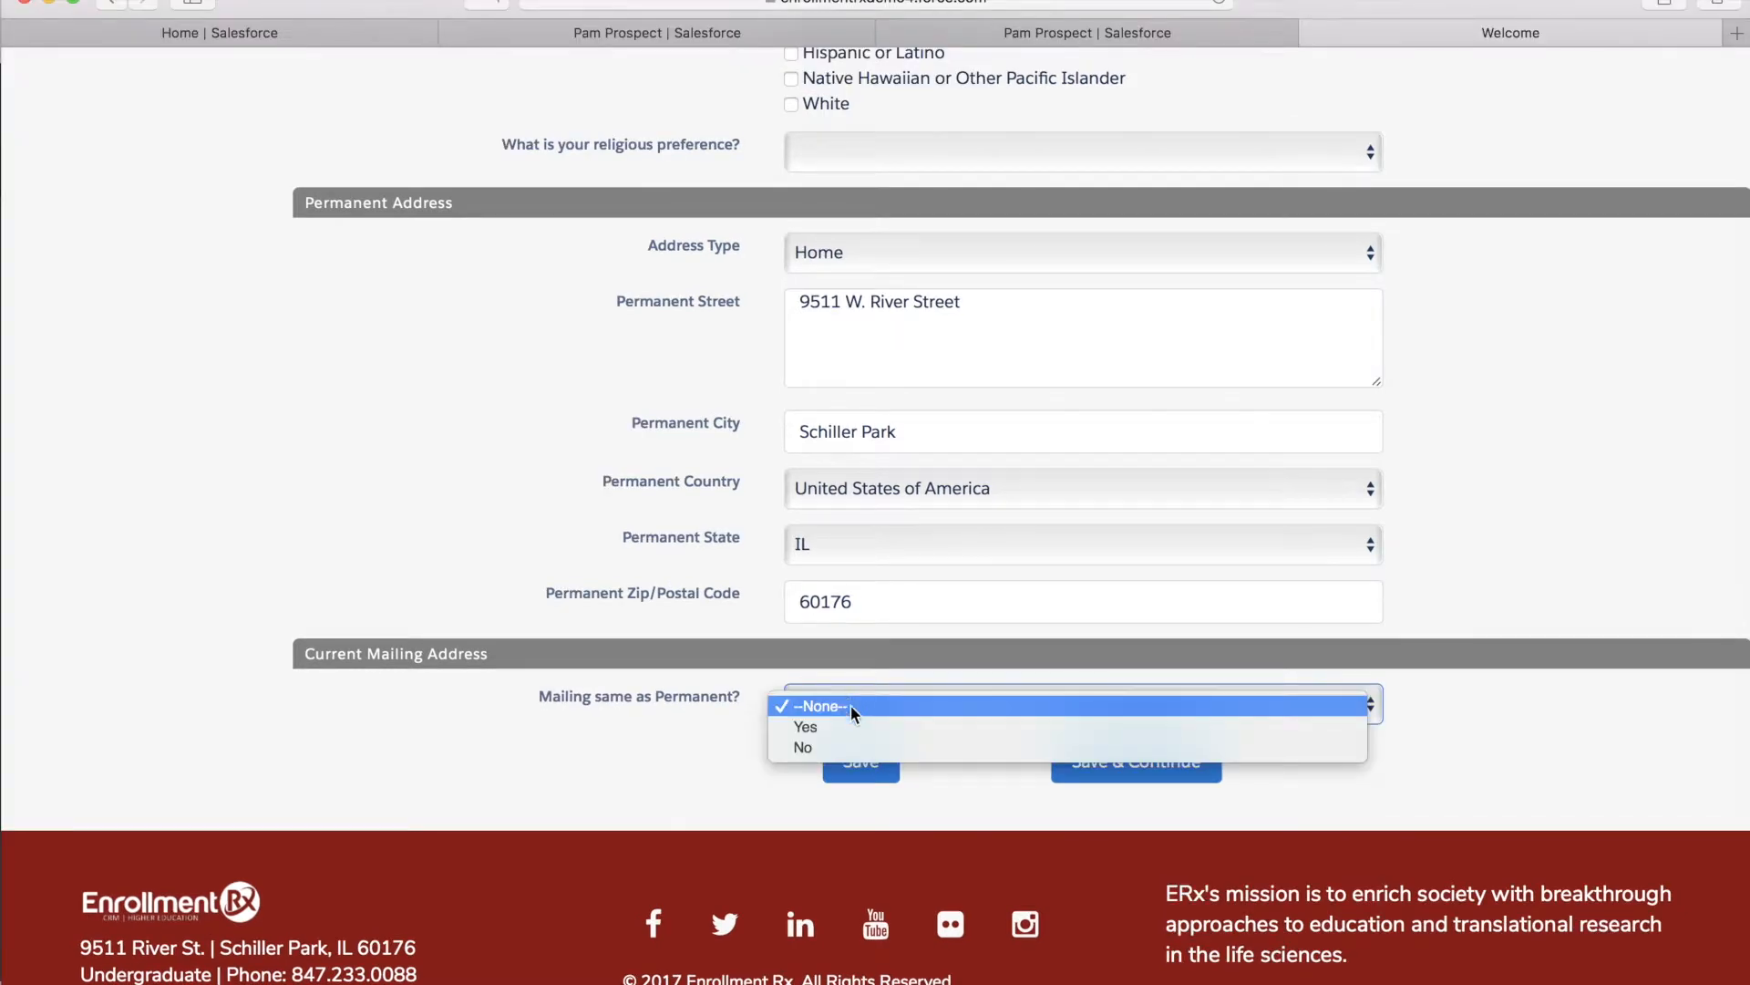
# Answer No to Mailing same as Permanent
pyautogui.click(851, 726)
pyautogui.scroll(-5, 764, 716)
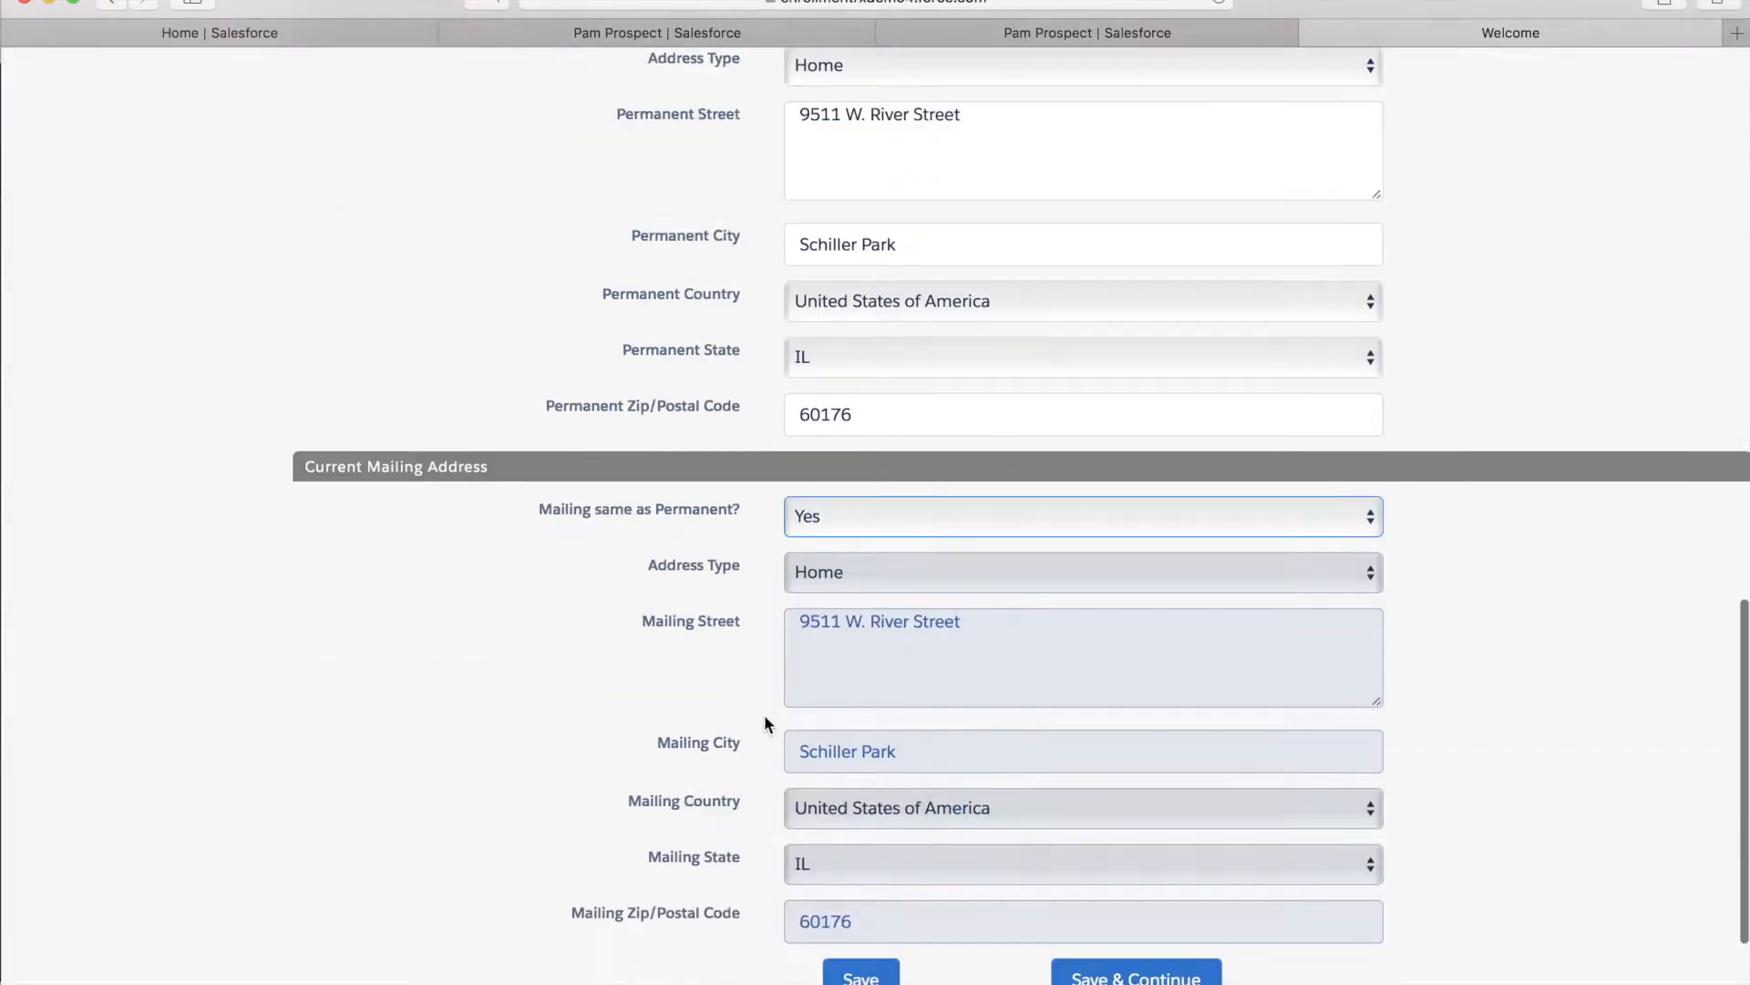
pyautogui.click(856, 748)
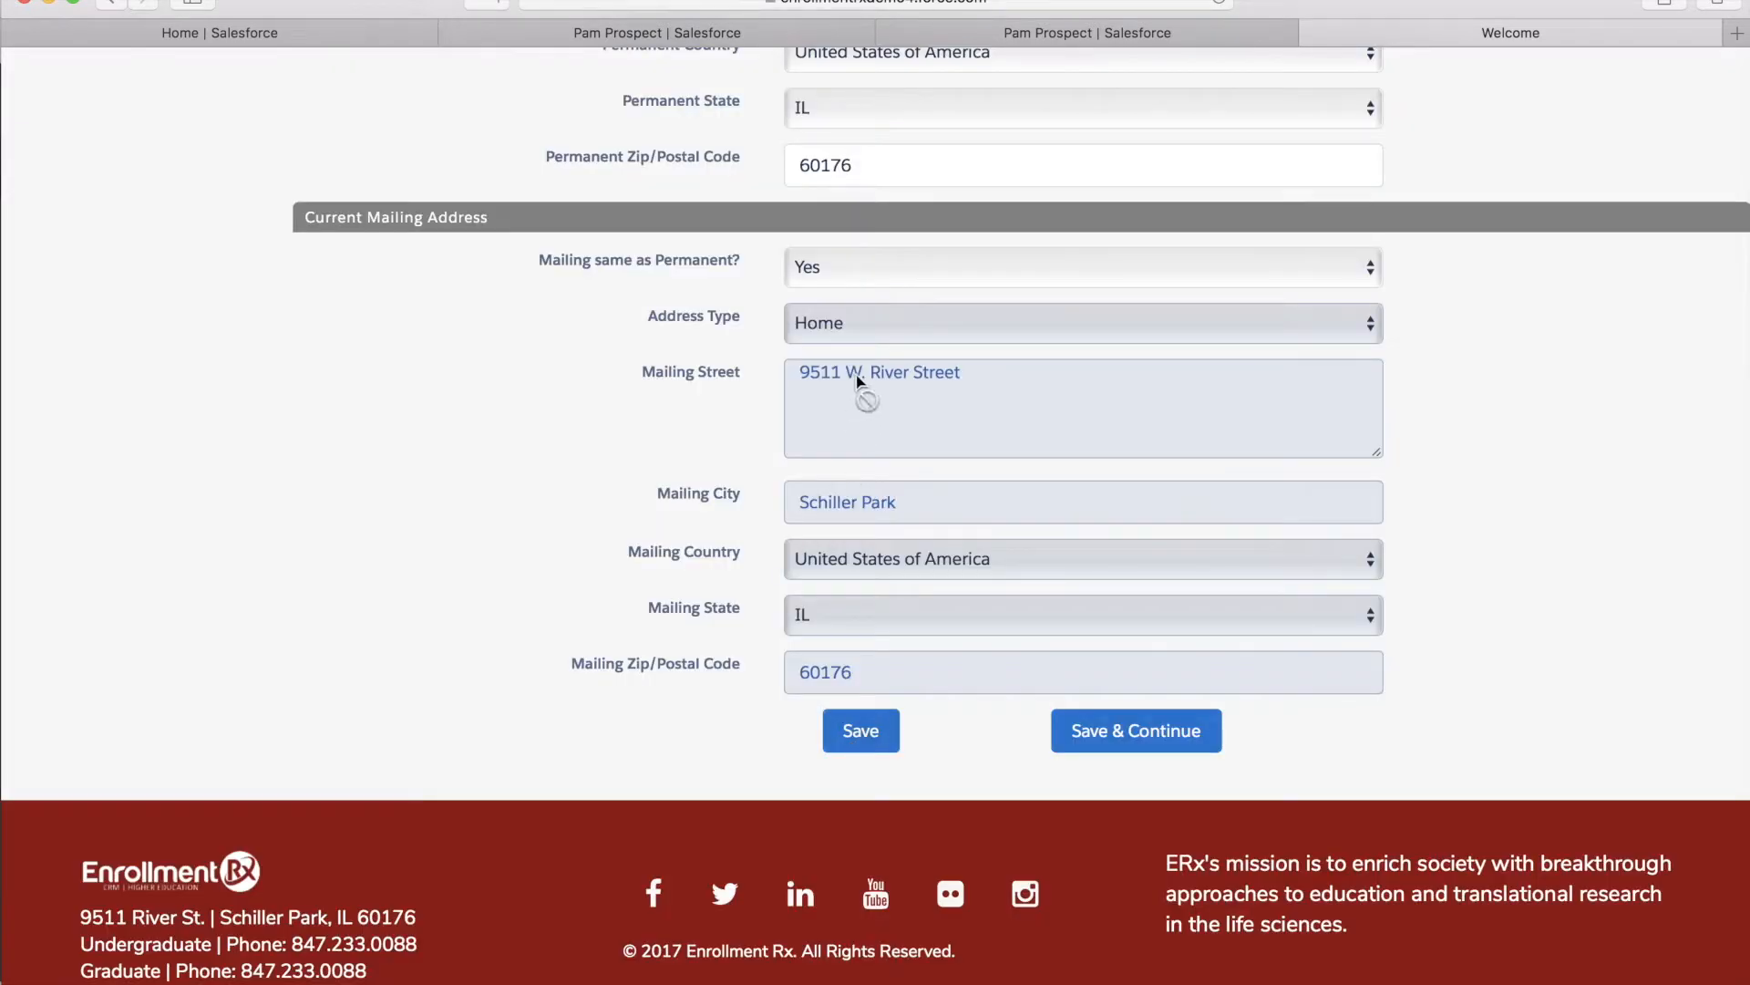
pyautogui.click(854, 260)
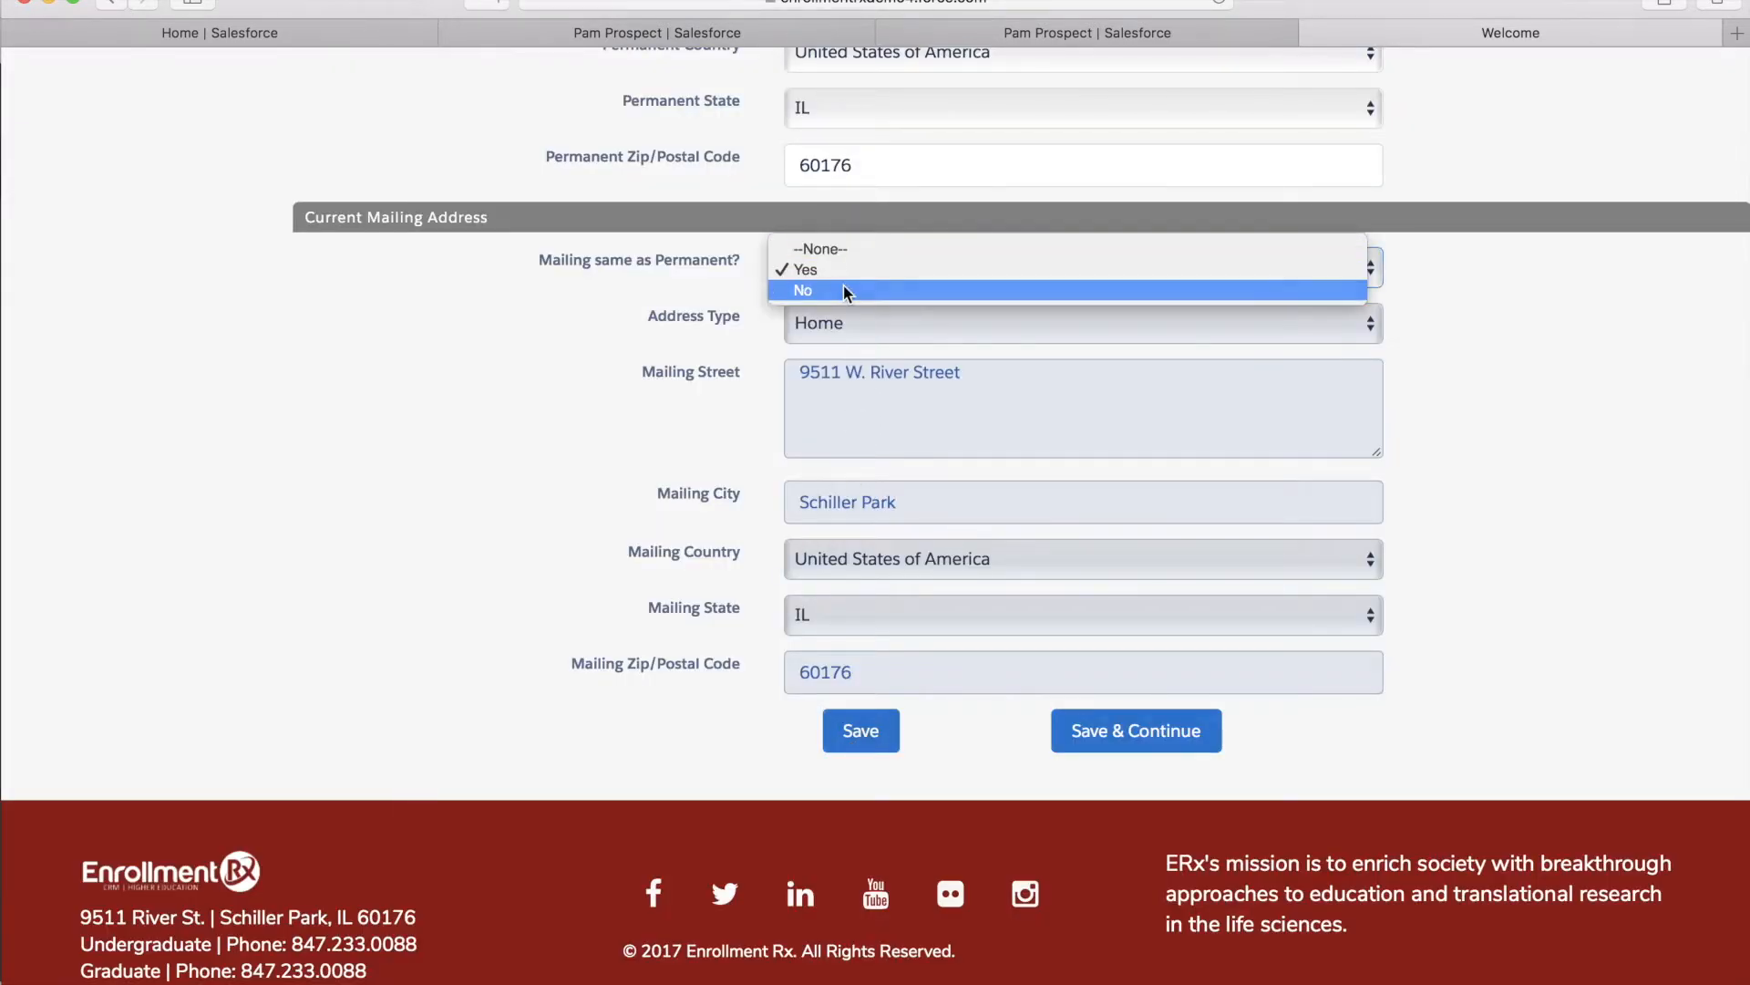
pyautogui.click(844, 286)
# Enter the separate mailing street, city, country, state IL and zip, then save and continue
pyautogui.click(841, 523)
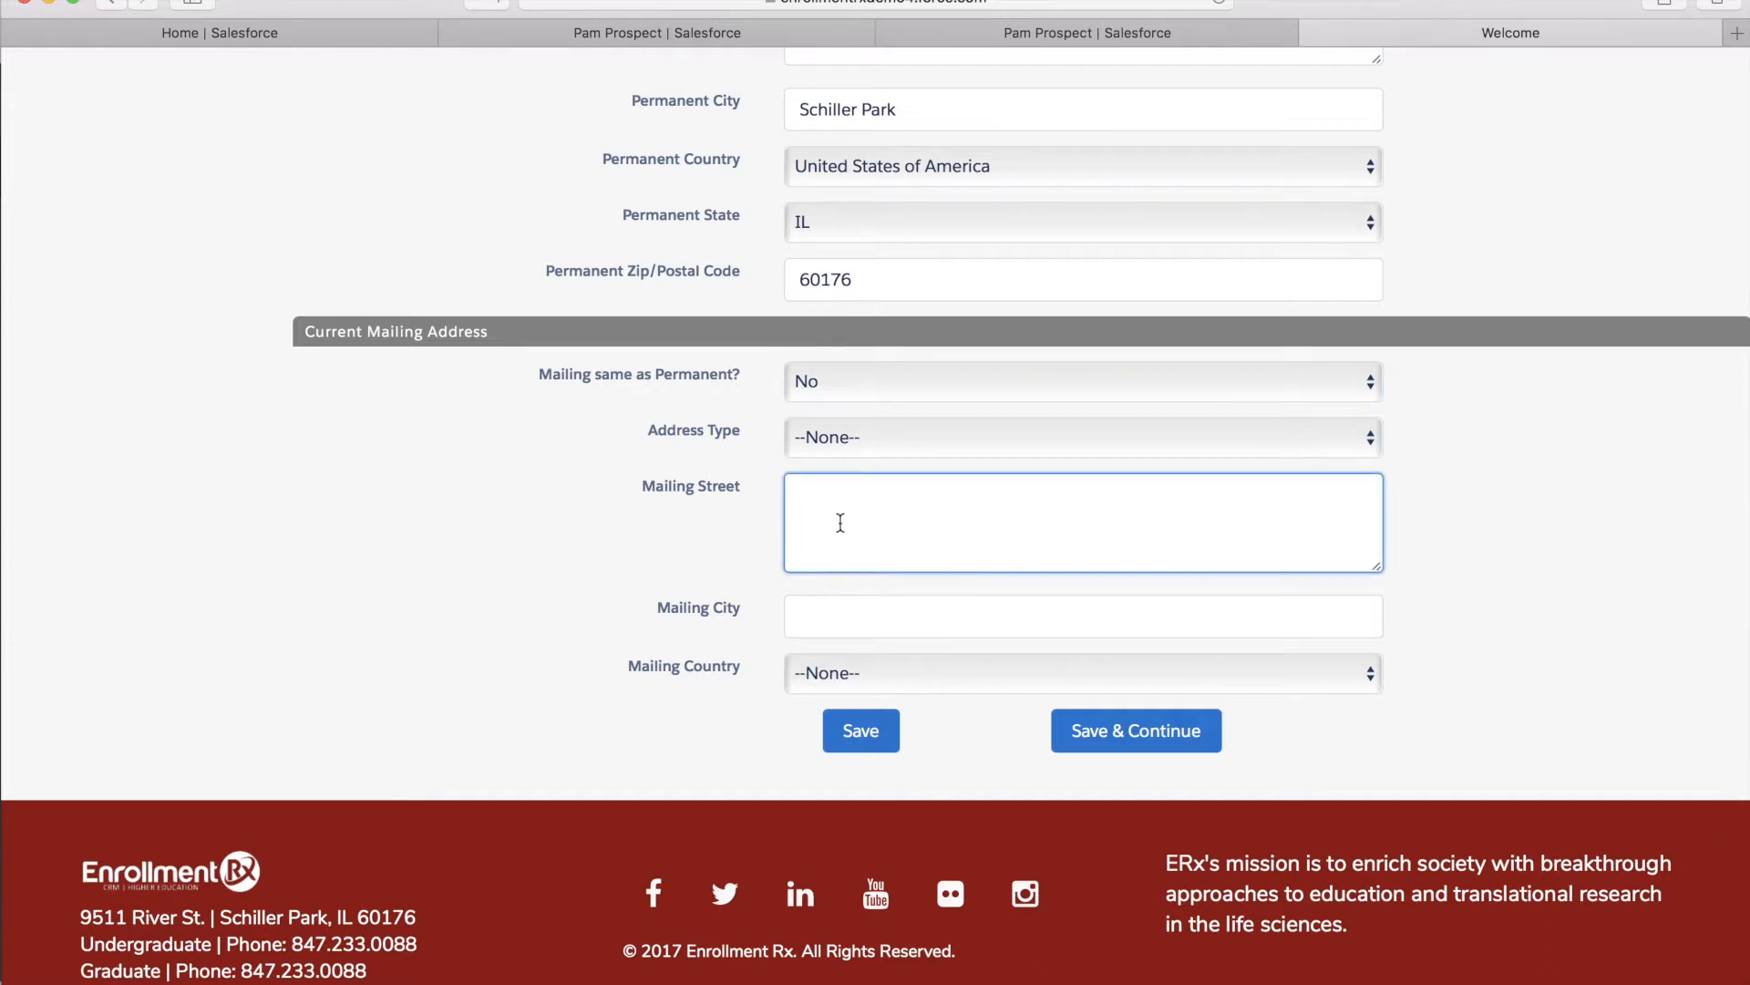
pyautogui.press('Tab')
pyautogui.write('Champaign')
pyautogui.press('Tab')
pyautogui.write('u')
pyautogui.press('Tab')
pyautogui.write('i')
pyautogui.press('Down')
pyautogui.press('Down')
pyautogui.press('Return')
pyautogui.press('Tab')
pyautogui.write('61820')
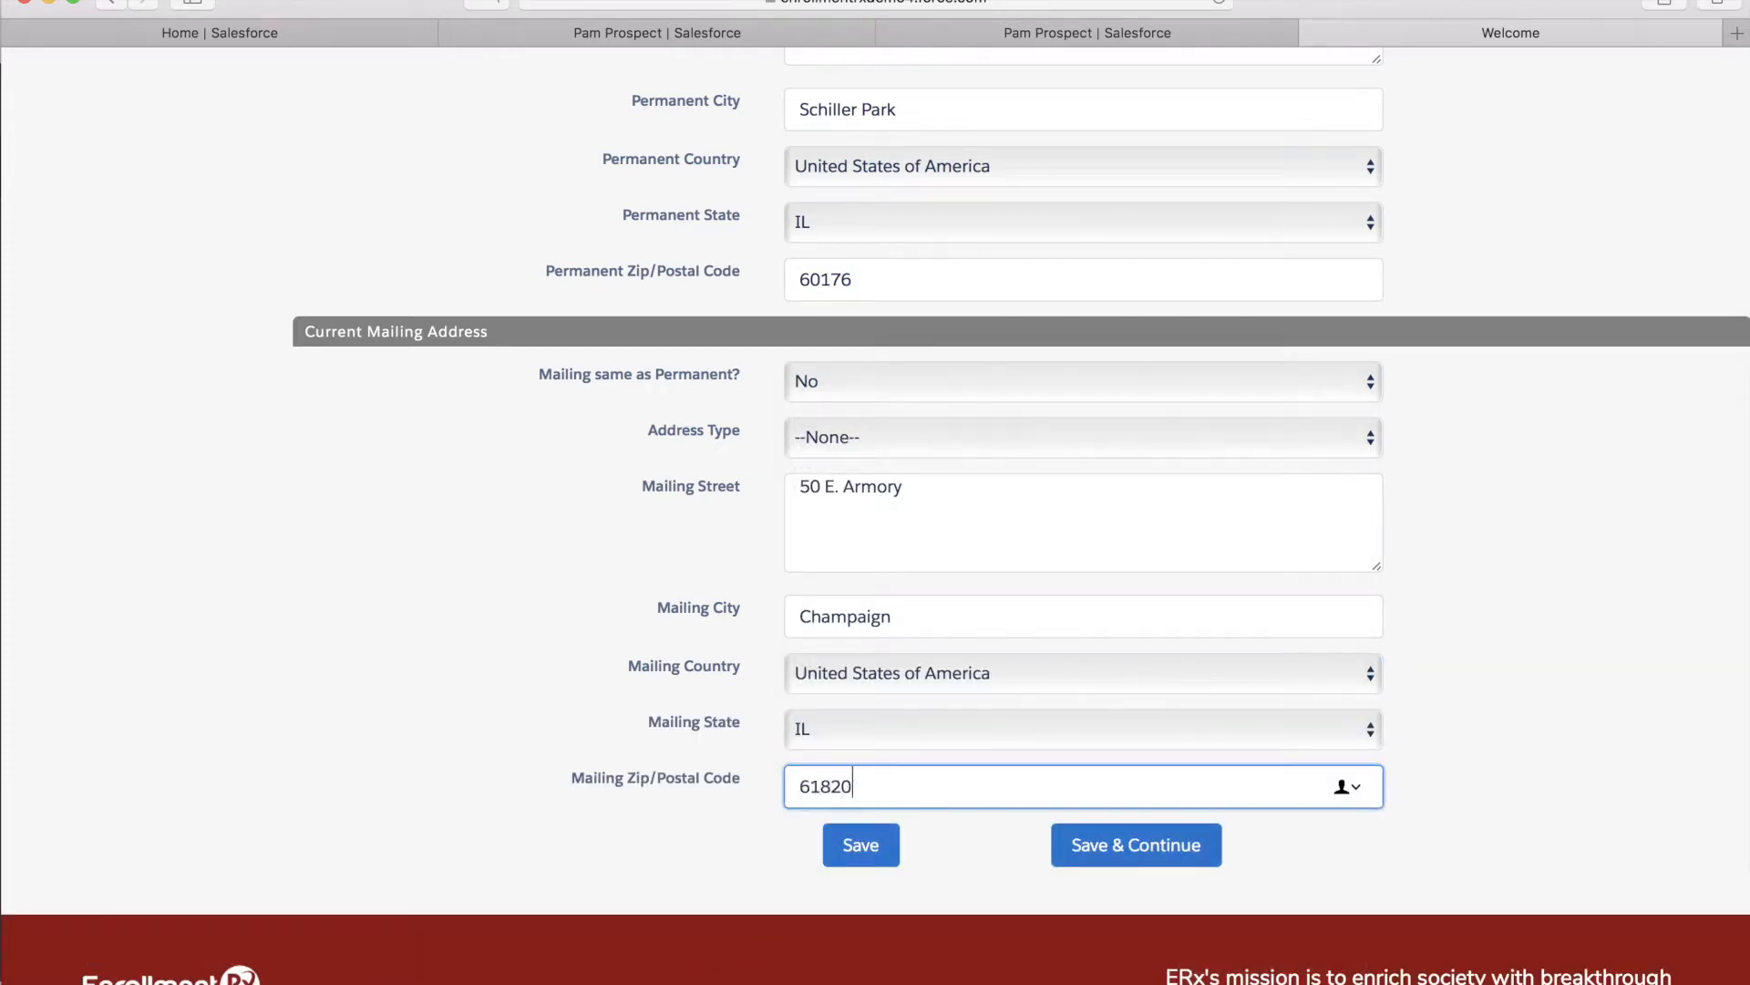
pyautogui.click(1087, 848)
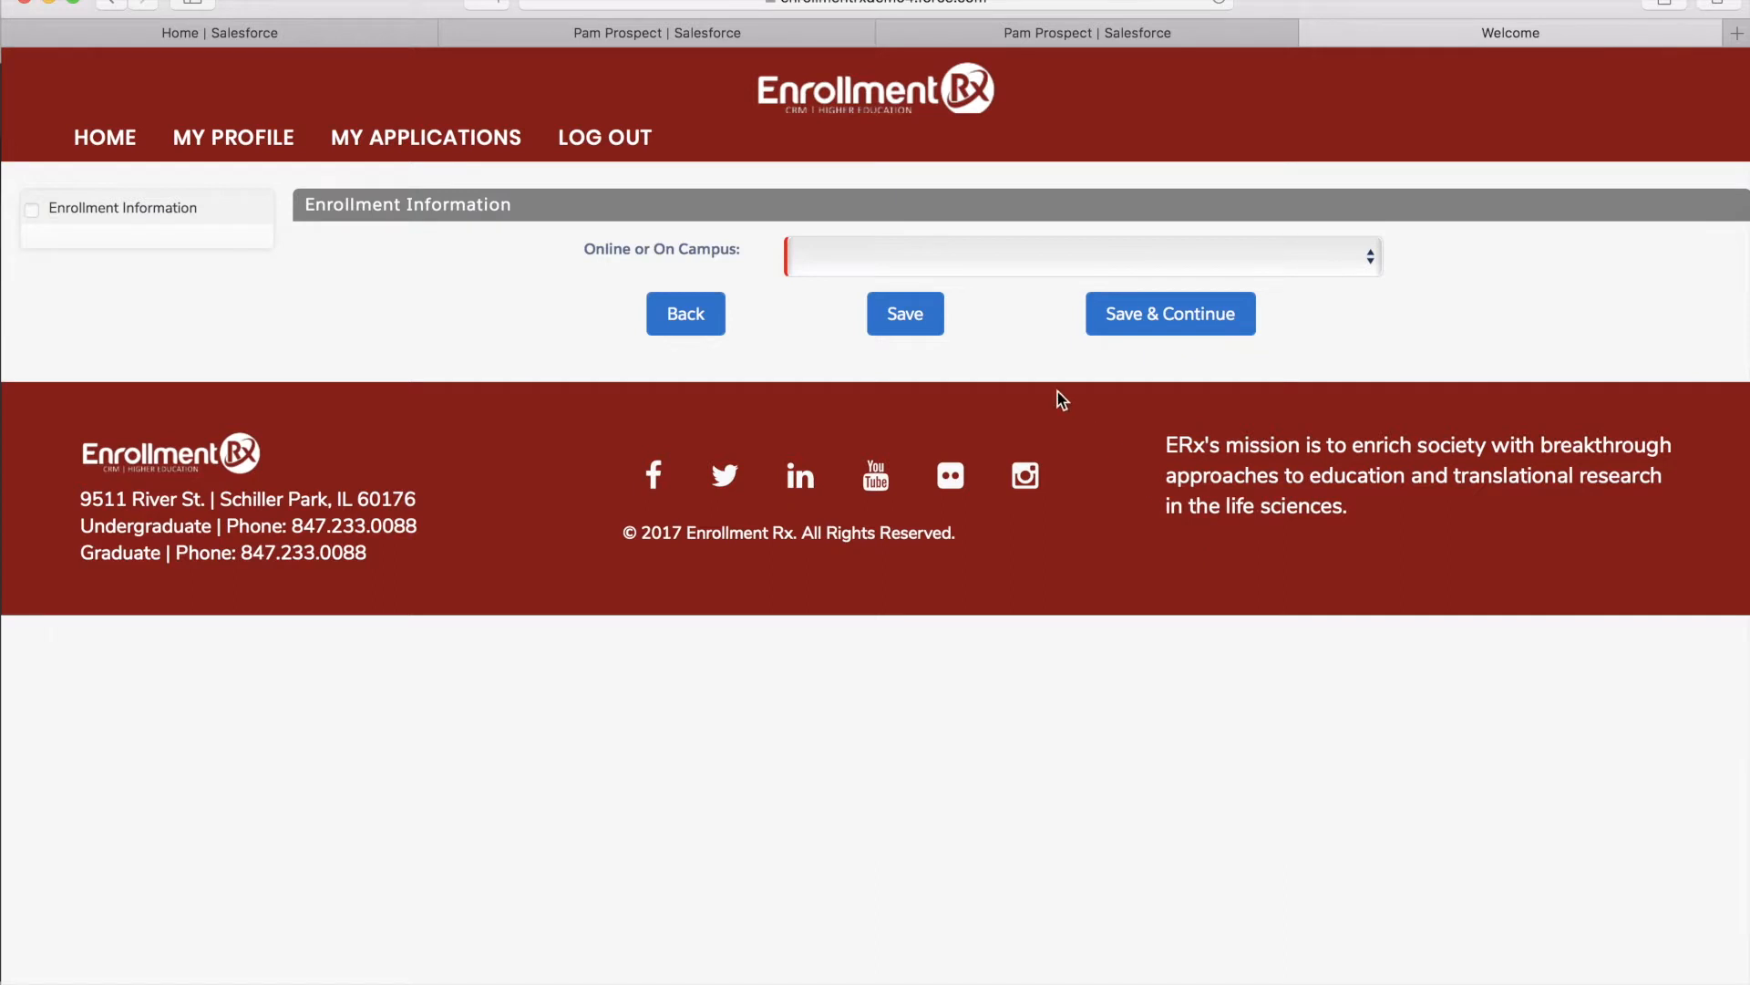
# Choose On Campus, Bachelor's, Accounting, Fall 2018 and No prior college, then save and continue
pyautogui.click(818, 251)
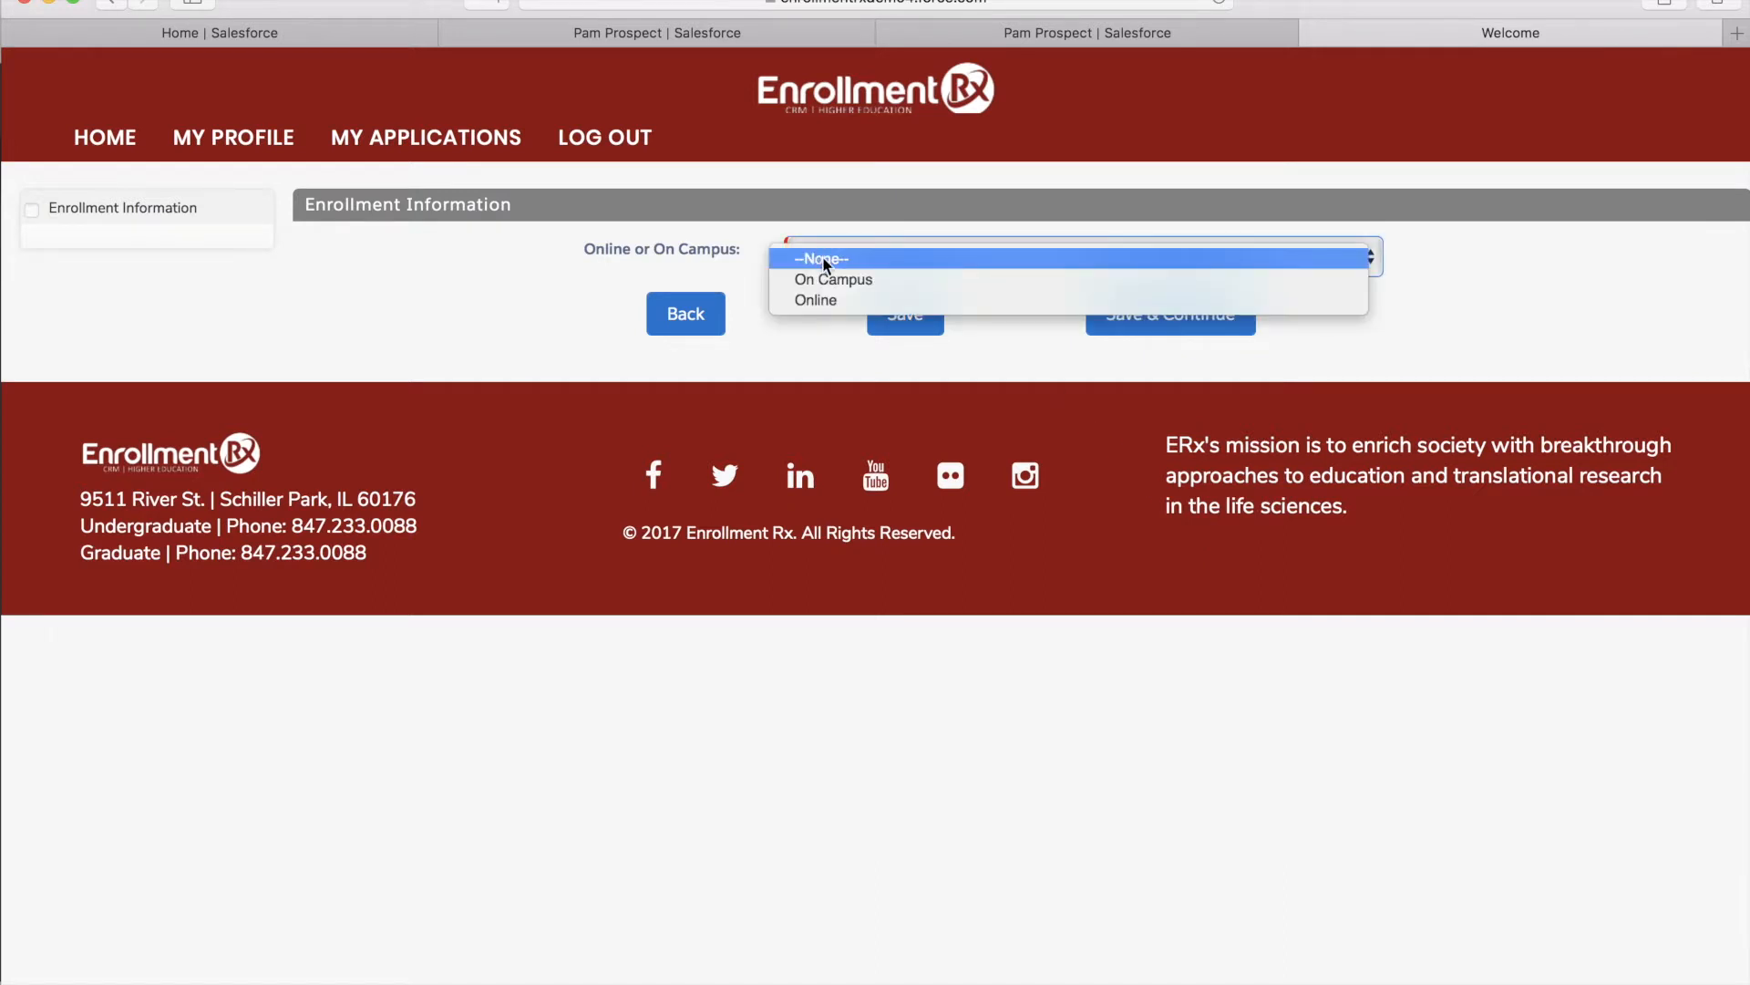
pyautogui.click(867, 283)
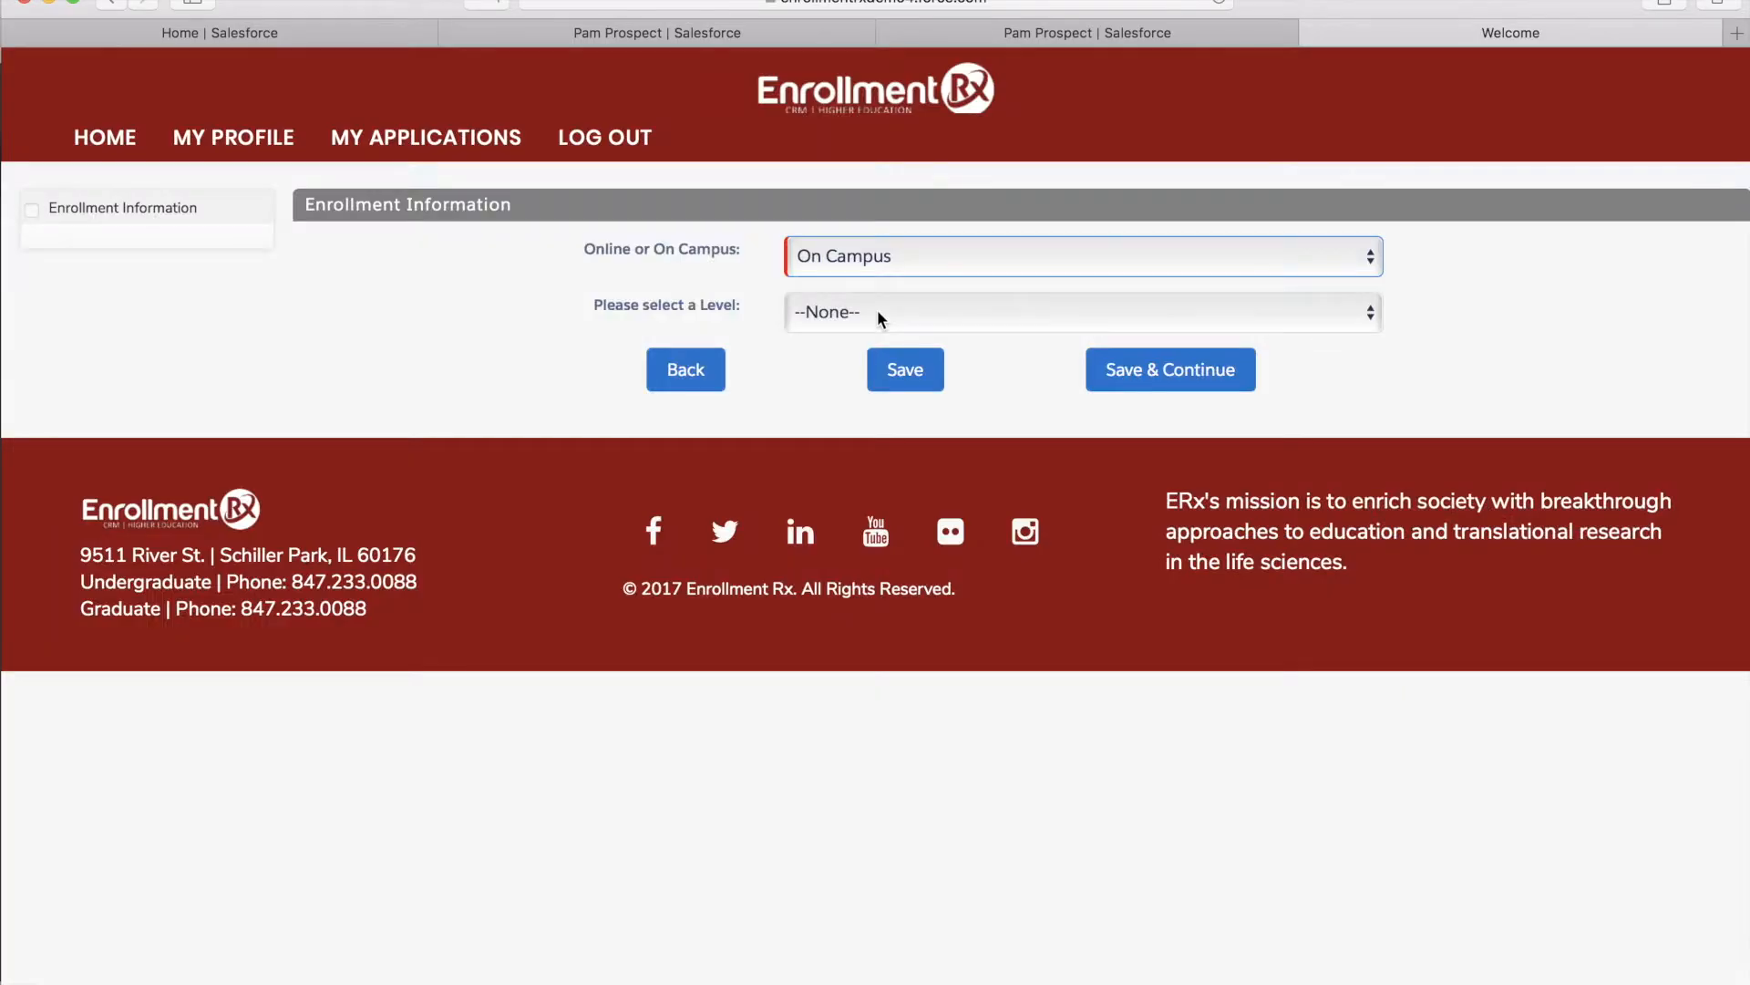
pyautogui.click(877, 314)
pyautogui.click(890, 356)
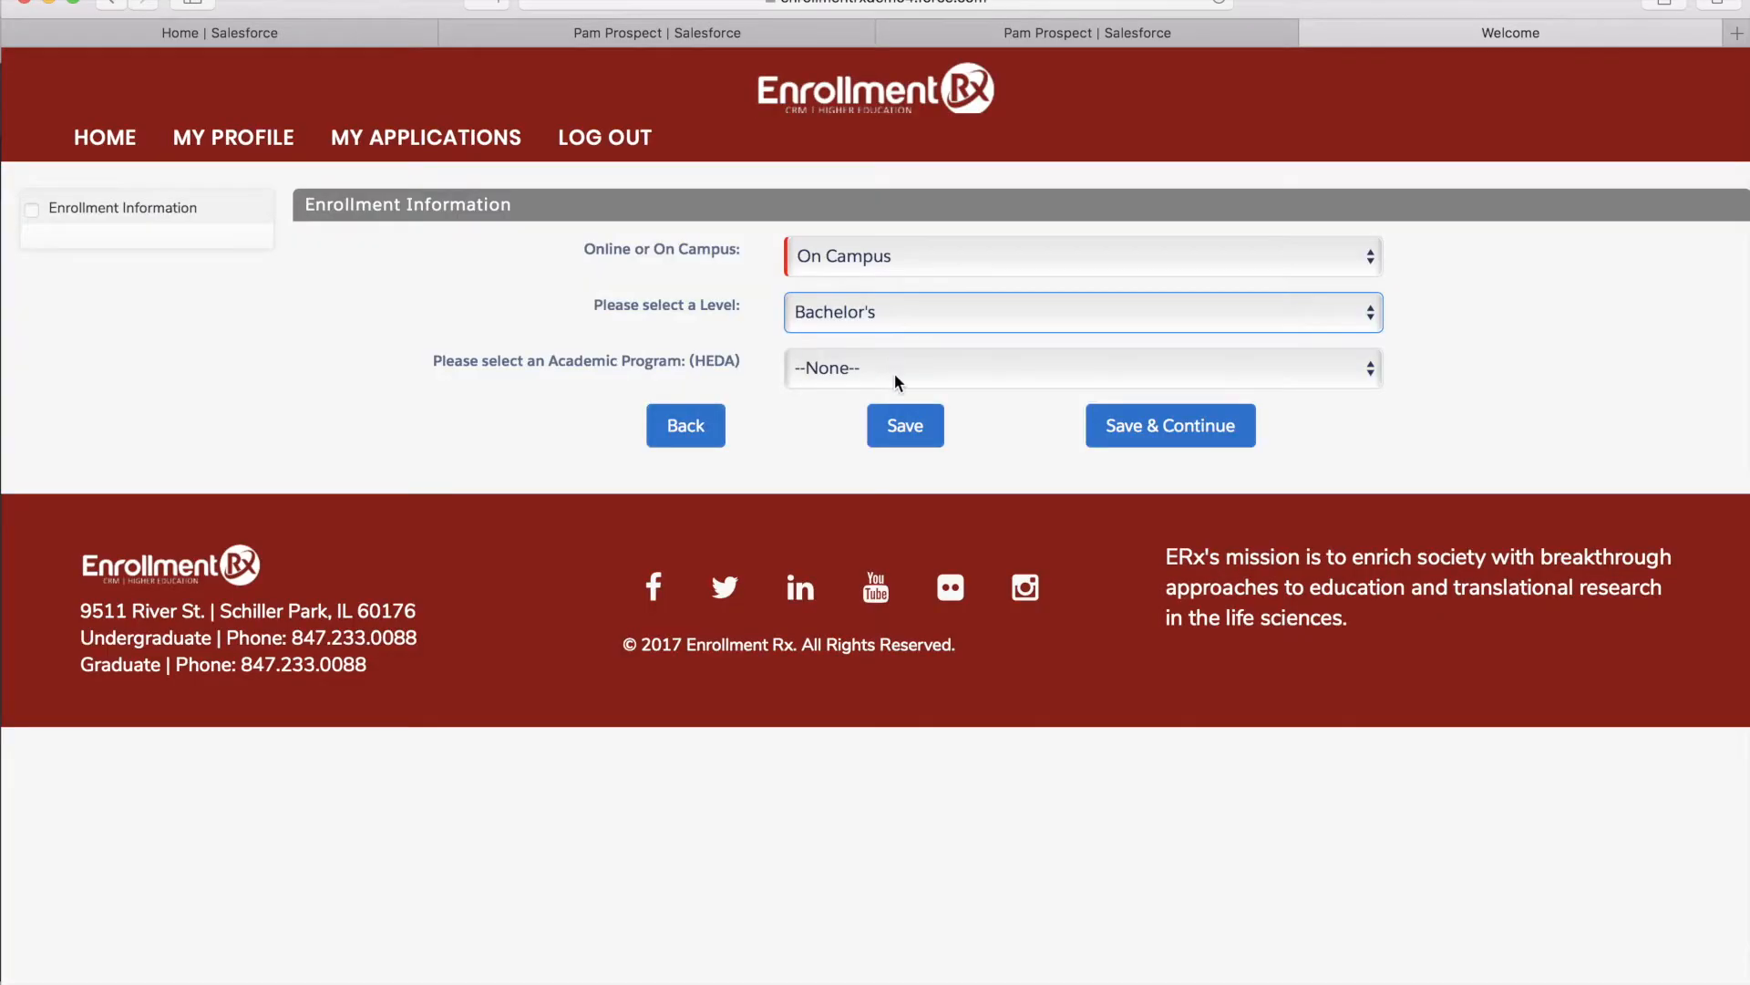
pyautogui.click(894, 373)
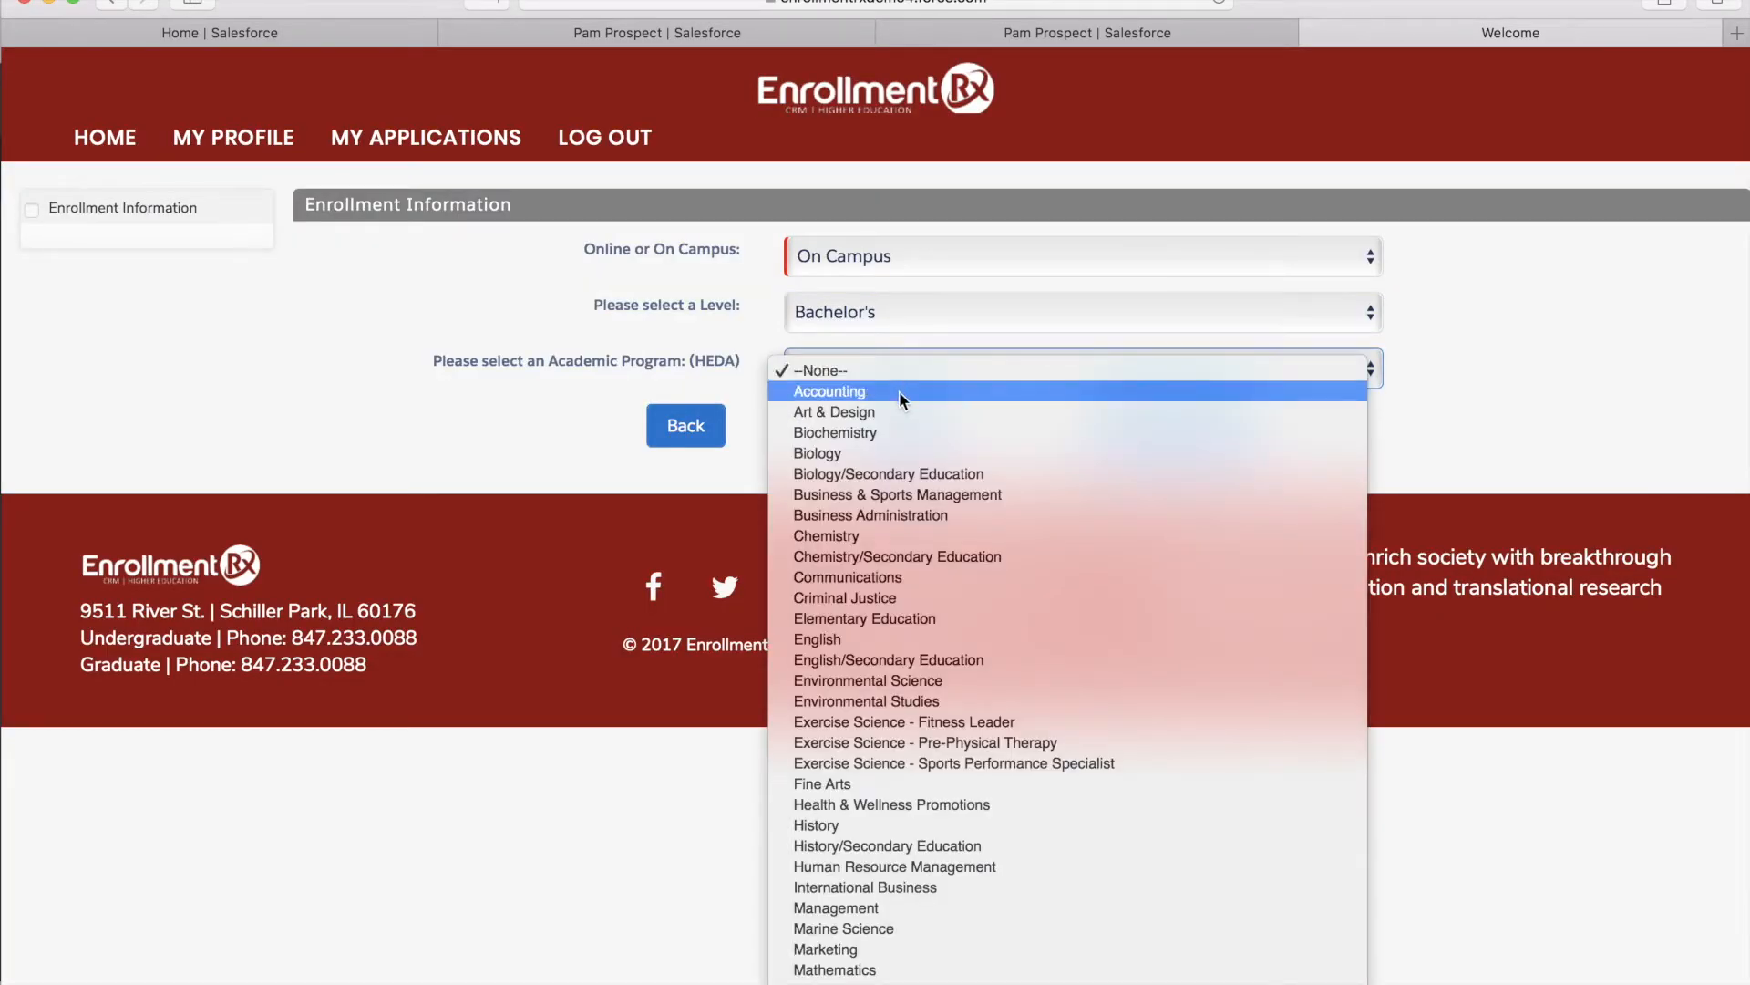
pyautogui.click(899, 391)
pyautogui.click(909, 432)
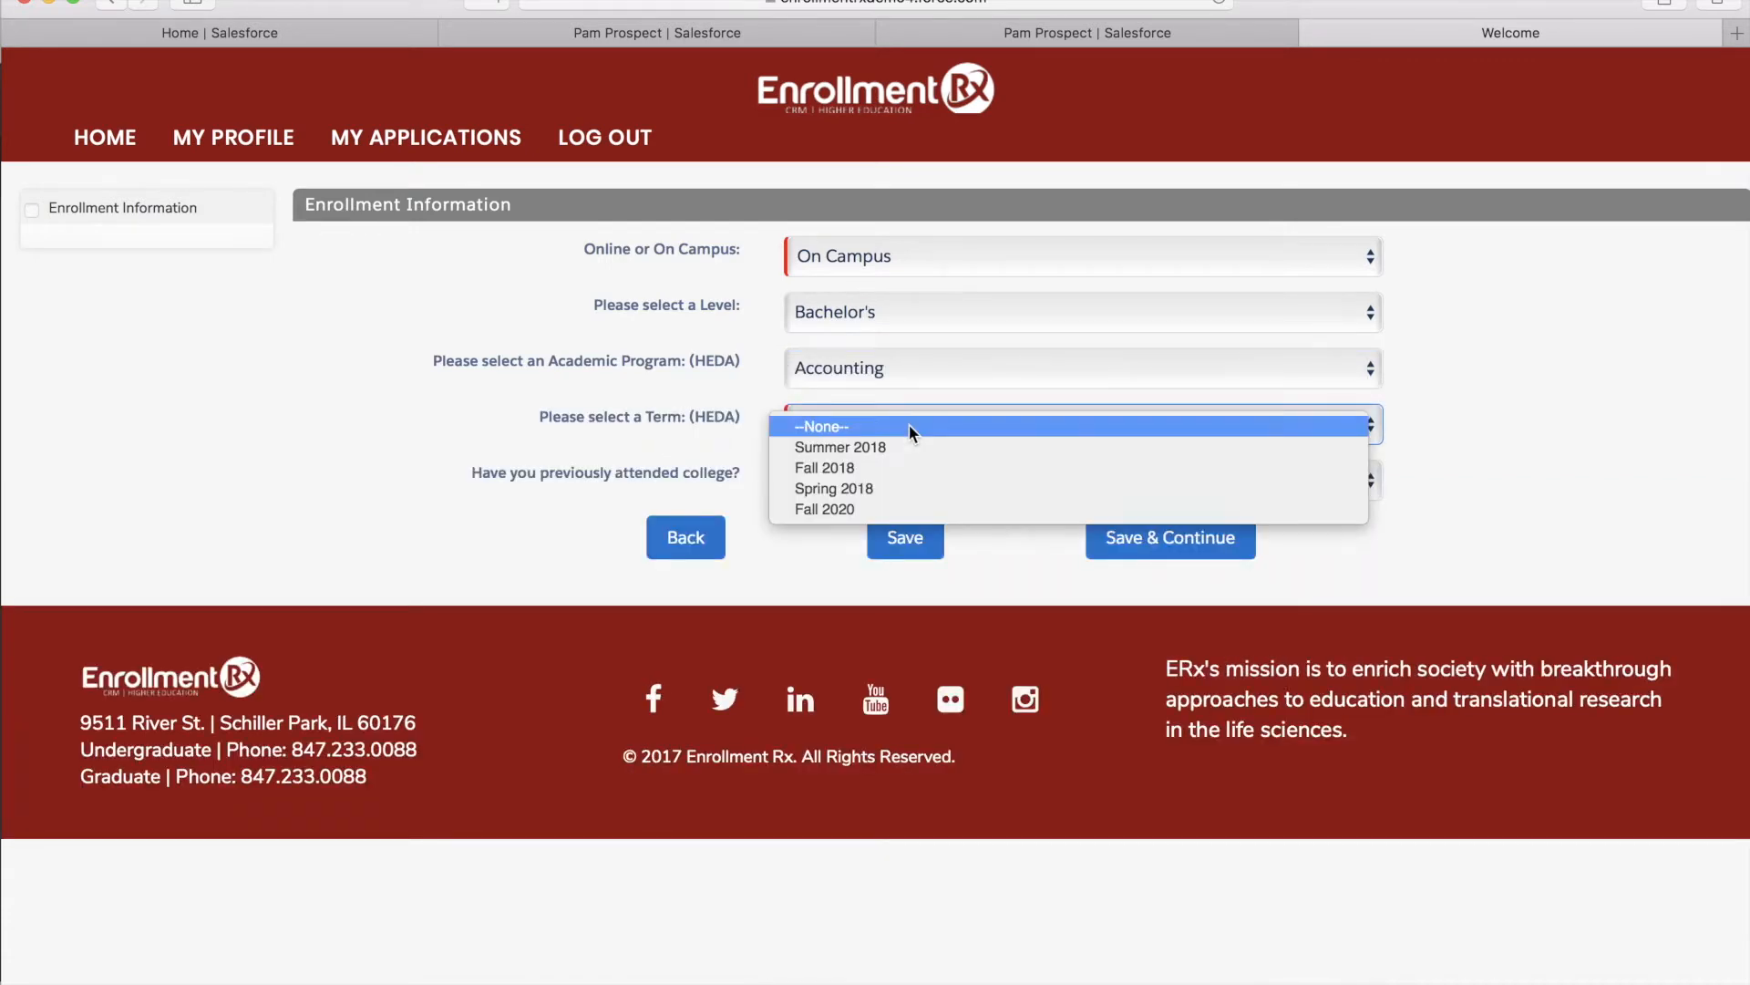
pyautogui.click(919, 467)
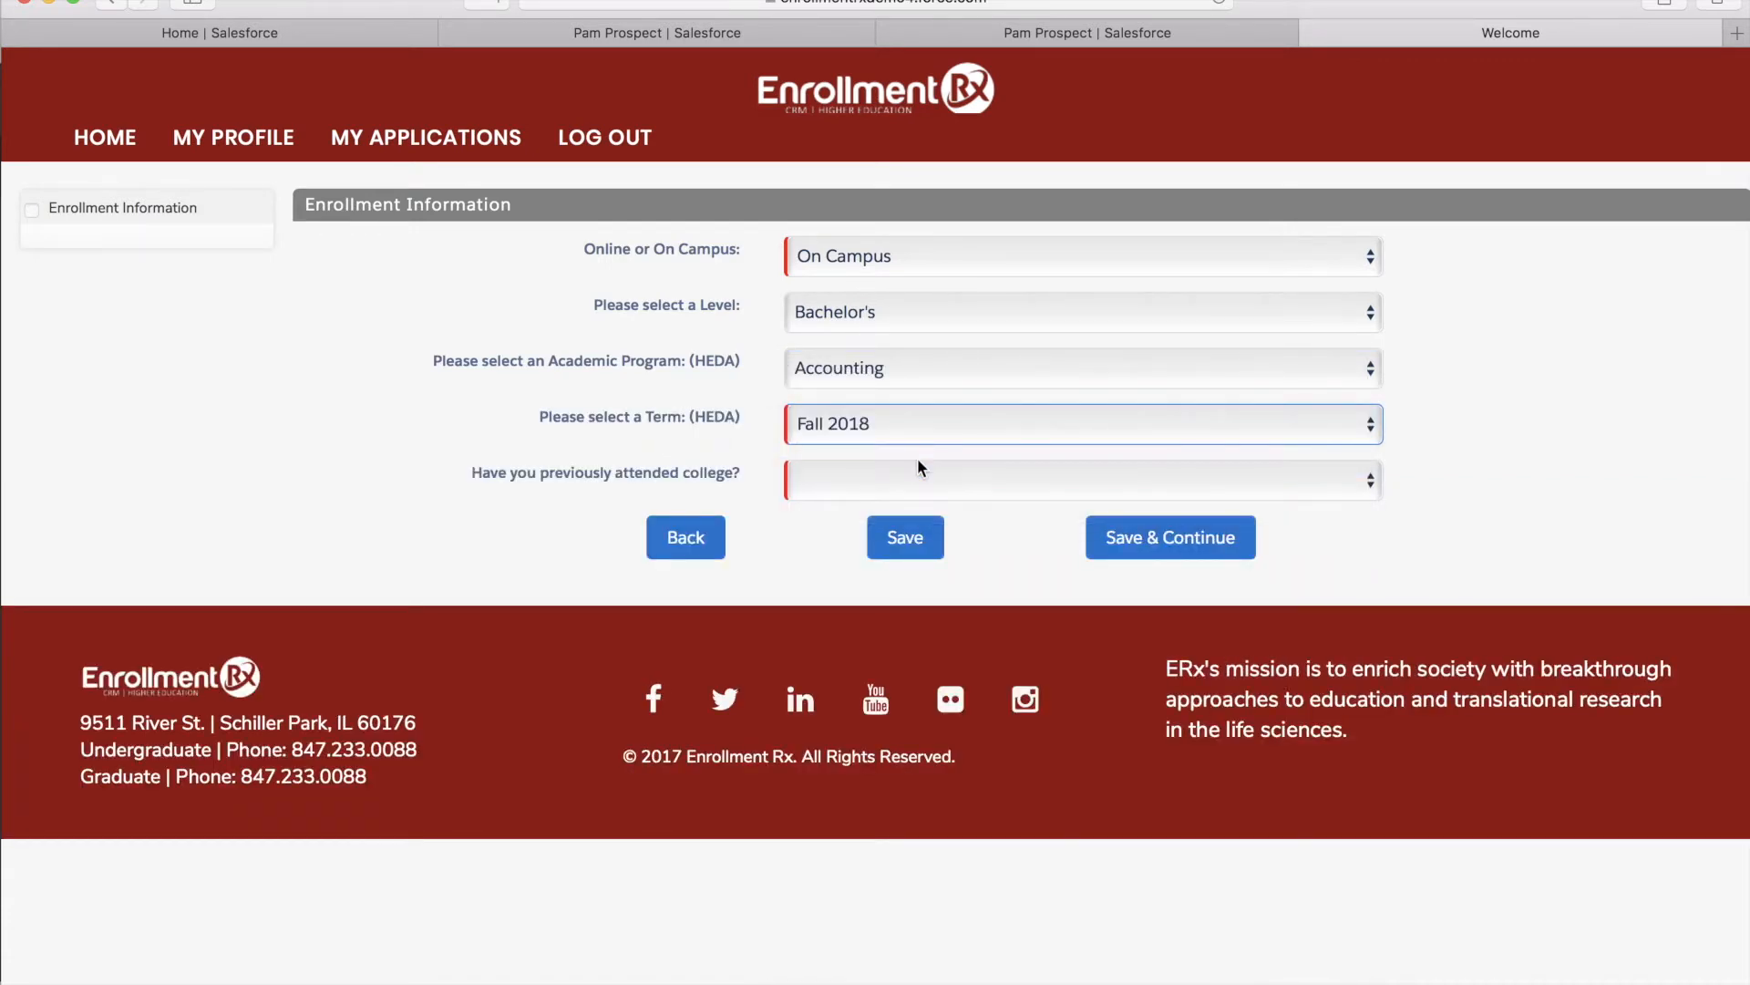
pyautogui.click(921, 474)
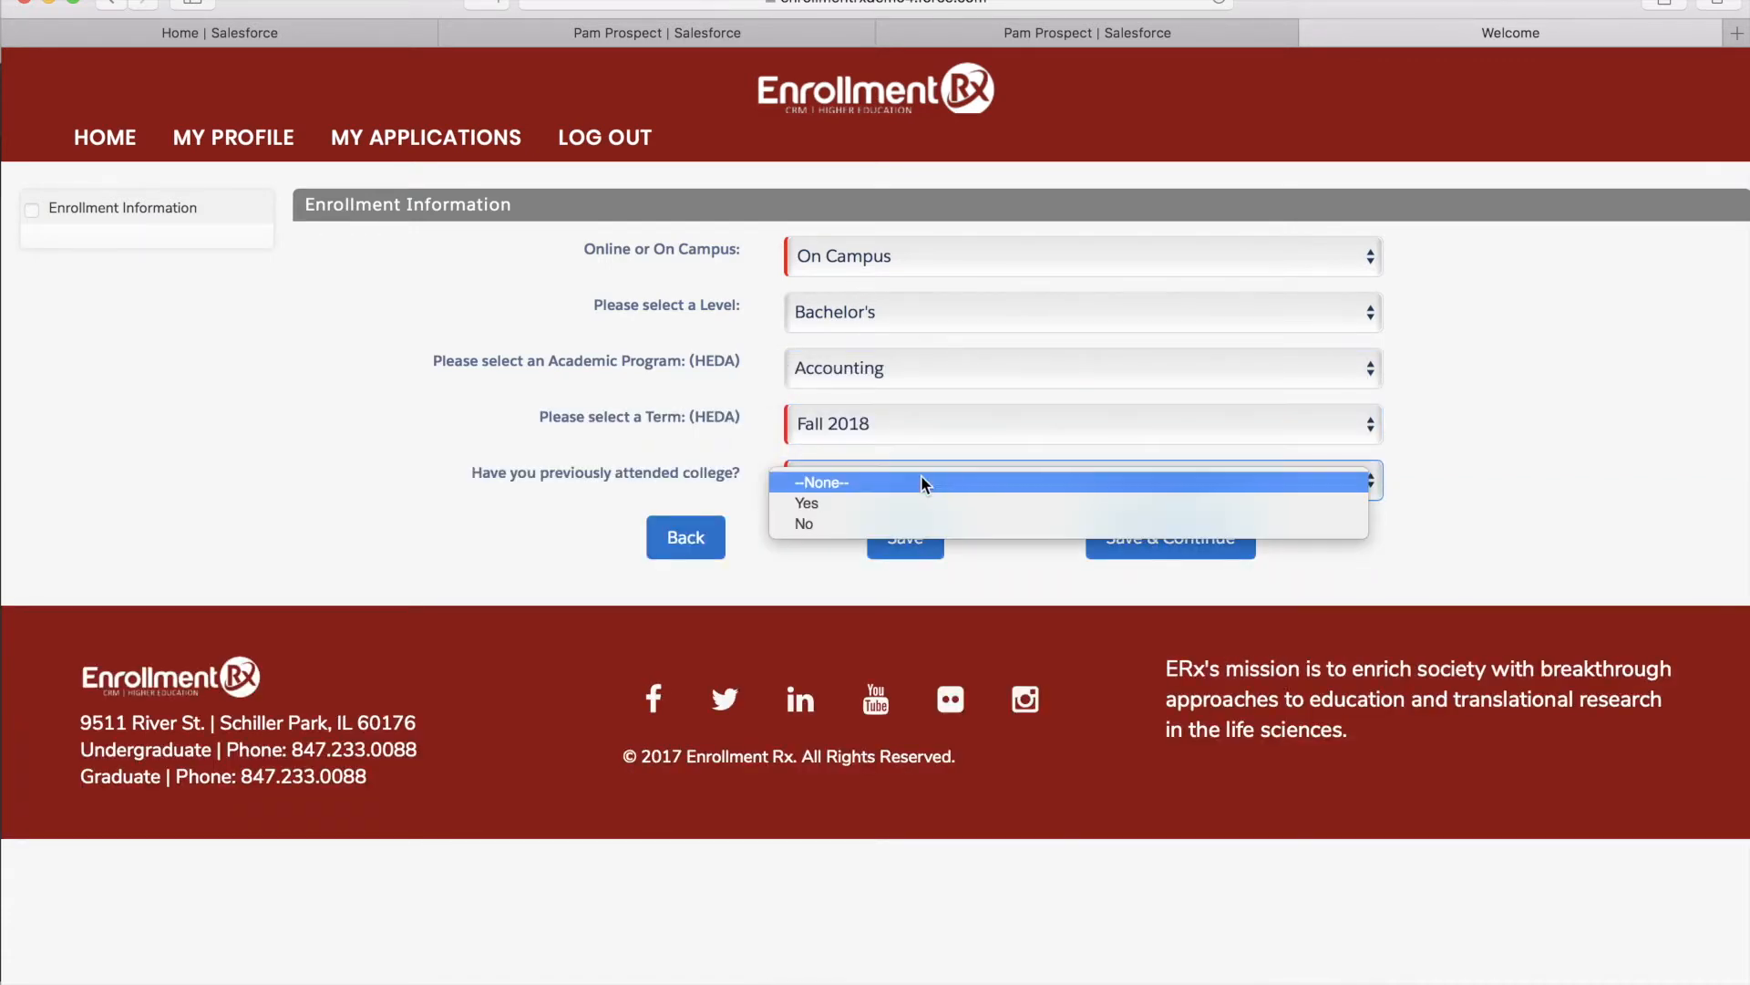
pyautogui.click(935, 521)
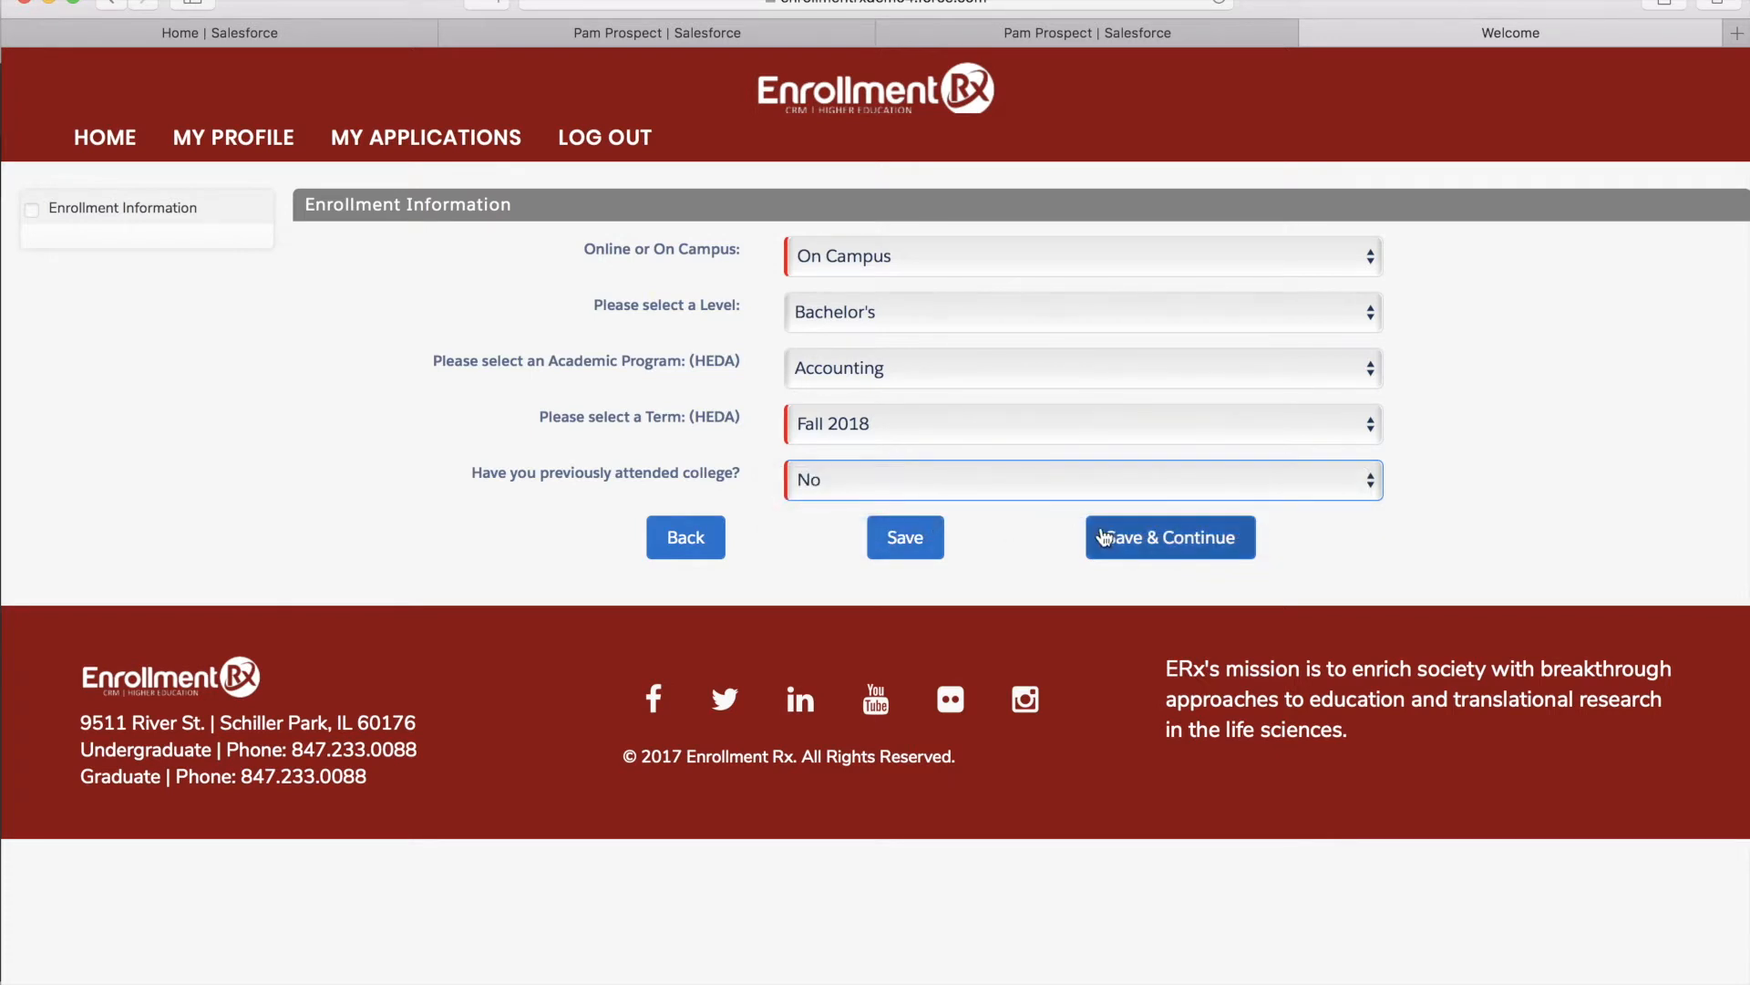
pyautogui.click(1136, 559)
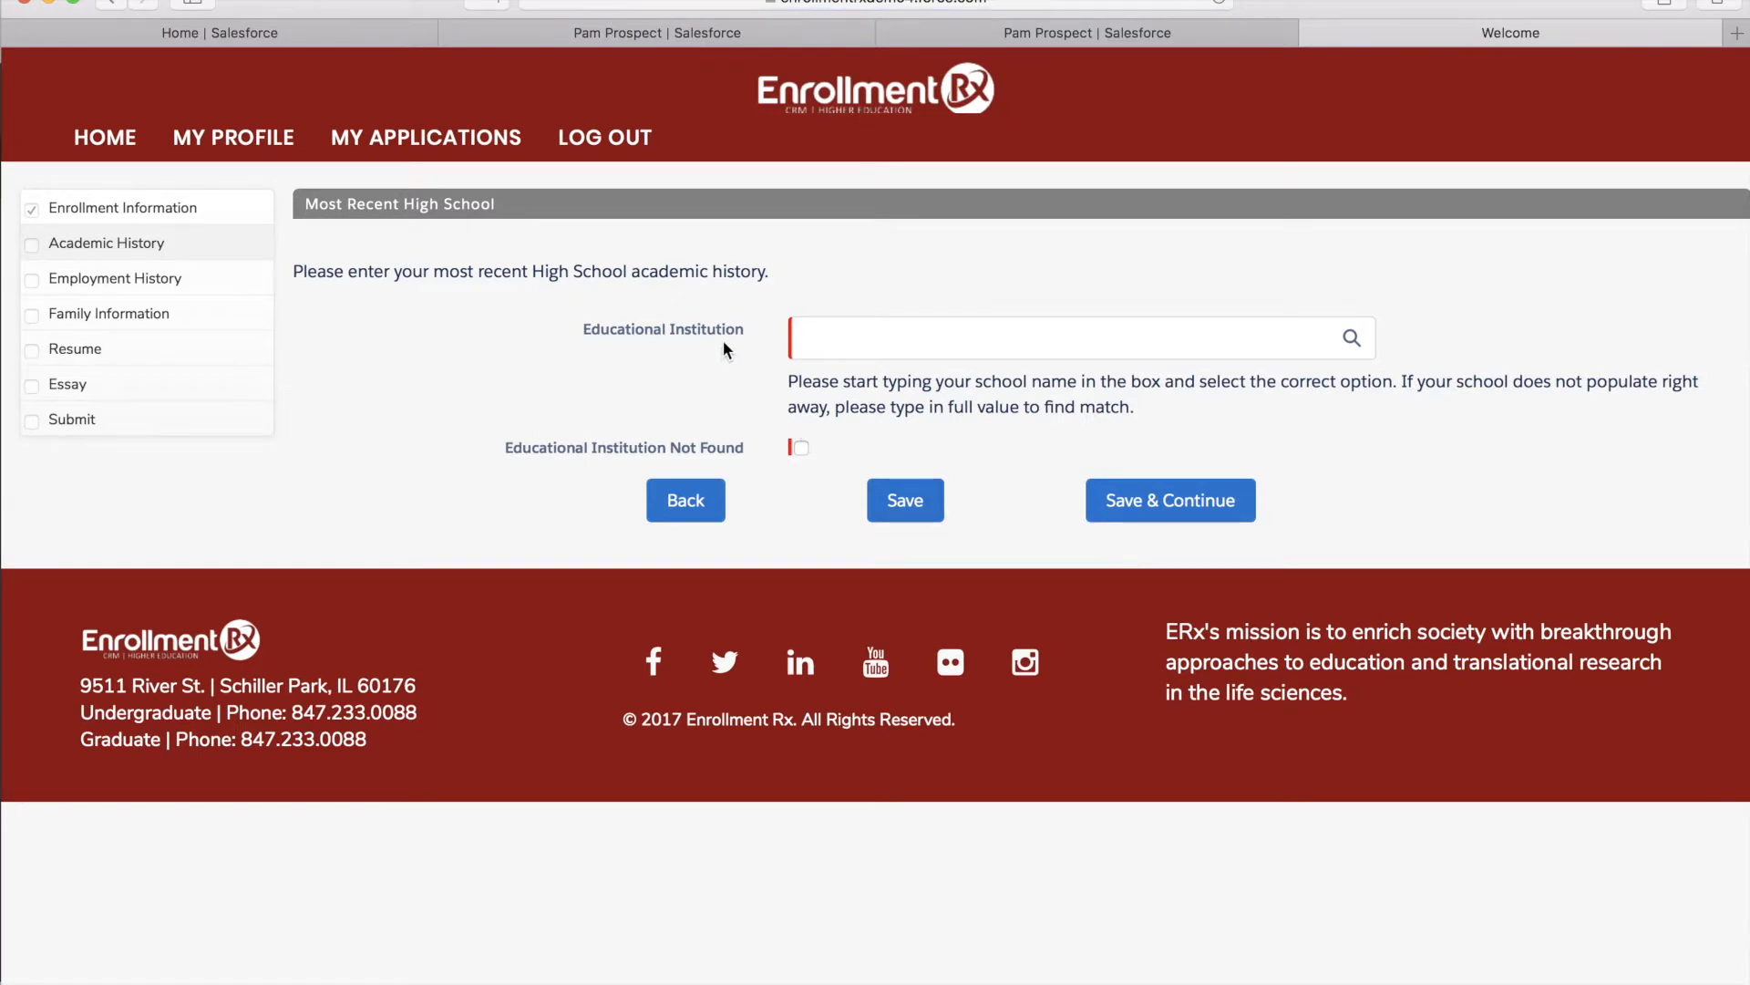
# Look up 'deerfield', select Deerfield High School as most recent high school, and save
pyautogui.click(845, 346)
pyautogui.write('deerfield')
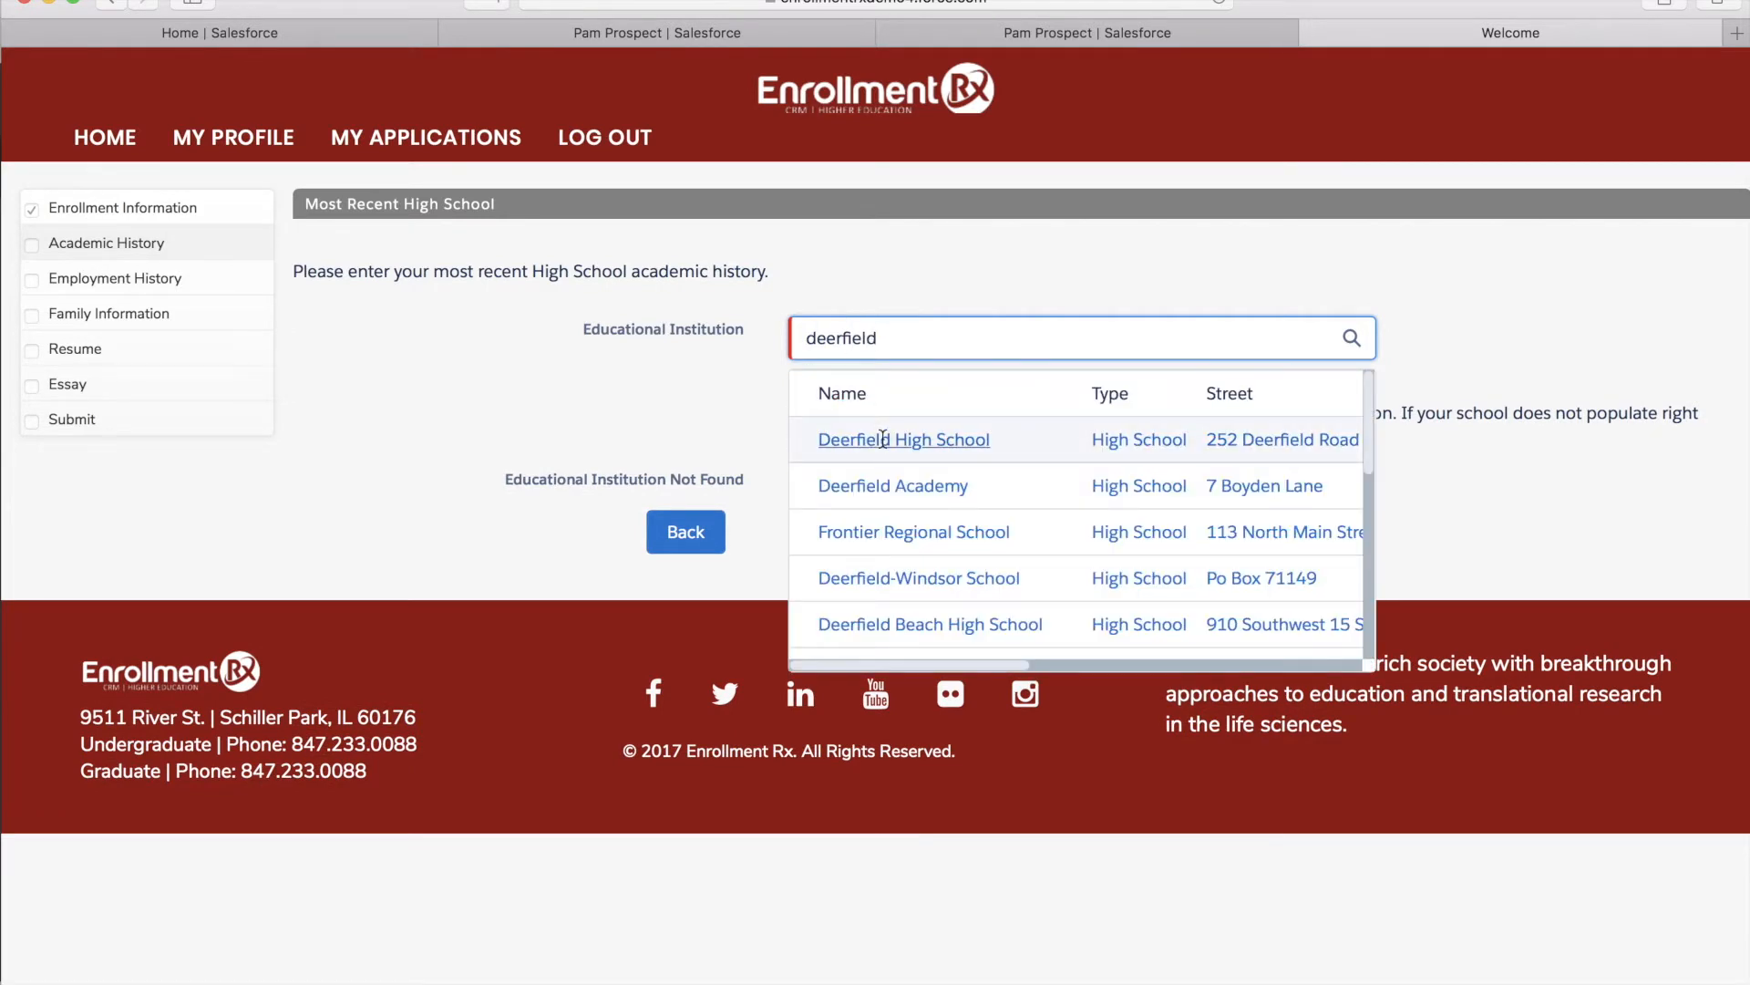
pyautogui.click(882, 439)
pyautogui.scroll(-4, 724, 620)
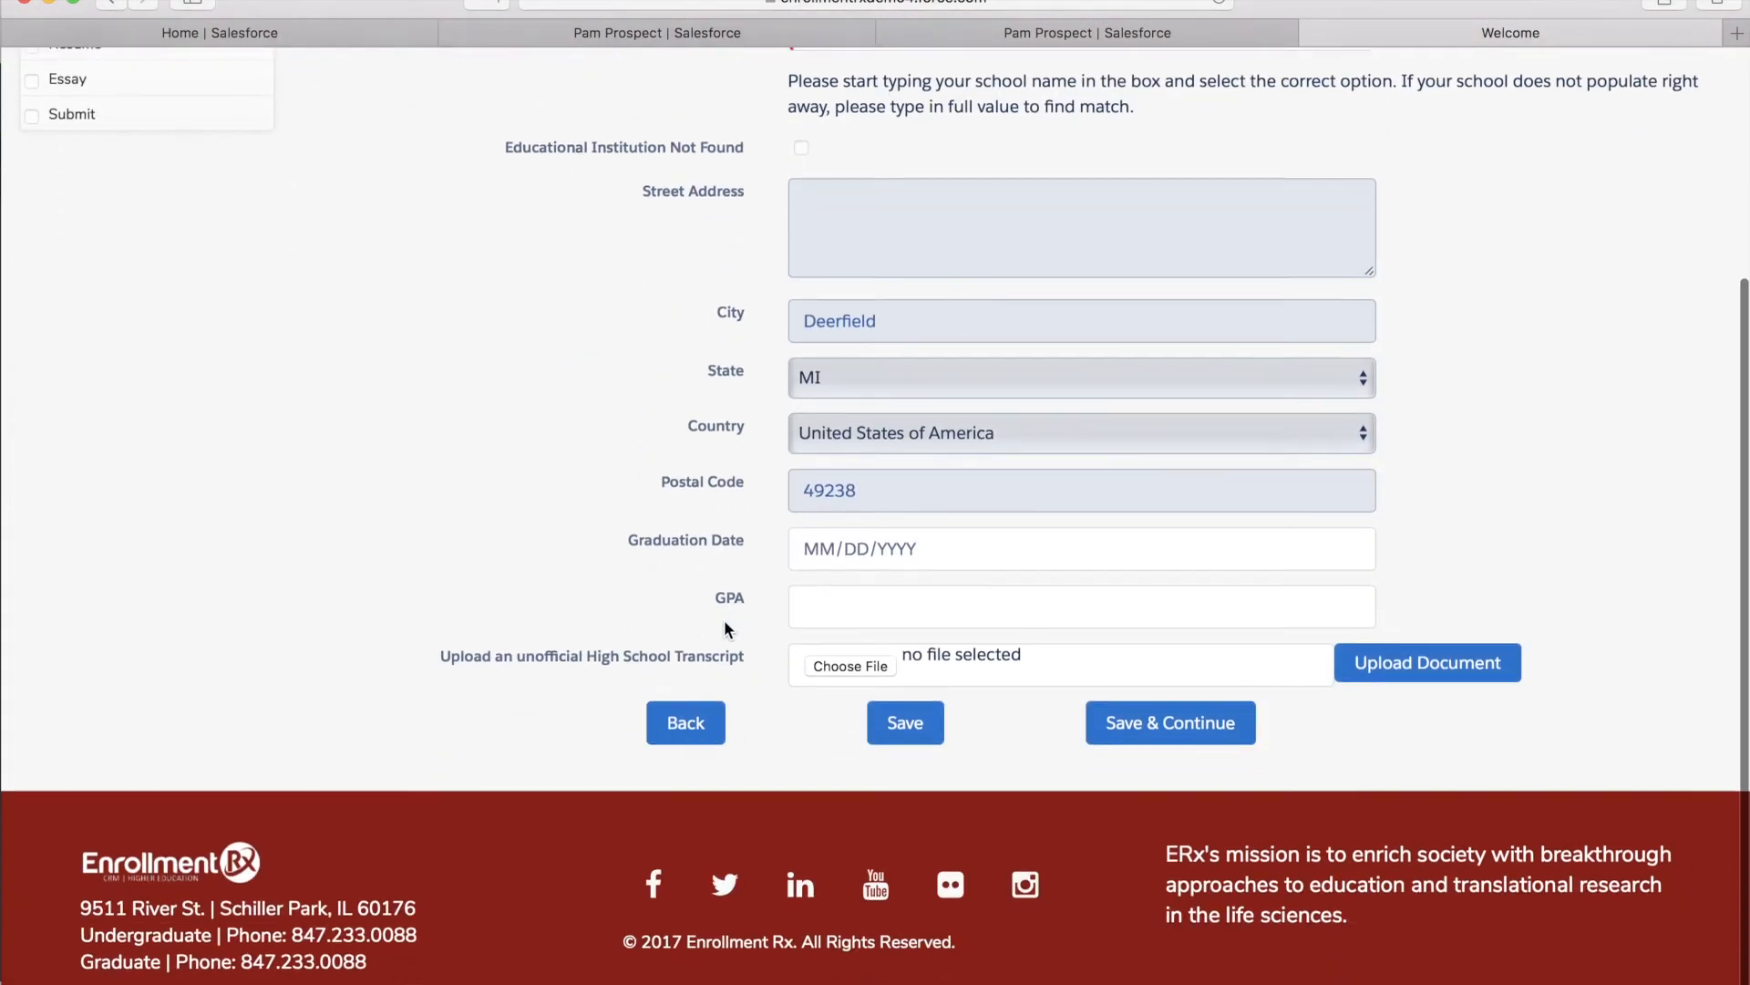
pyautogui.click(1188, 738)
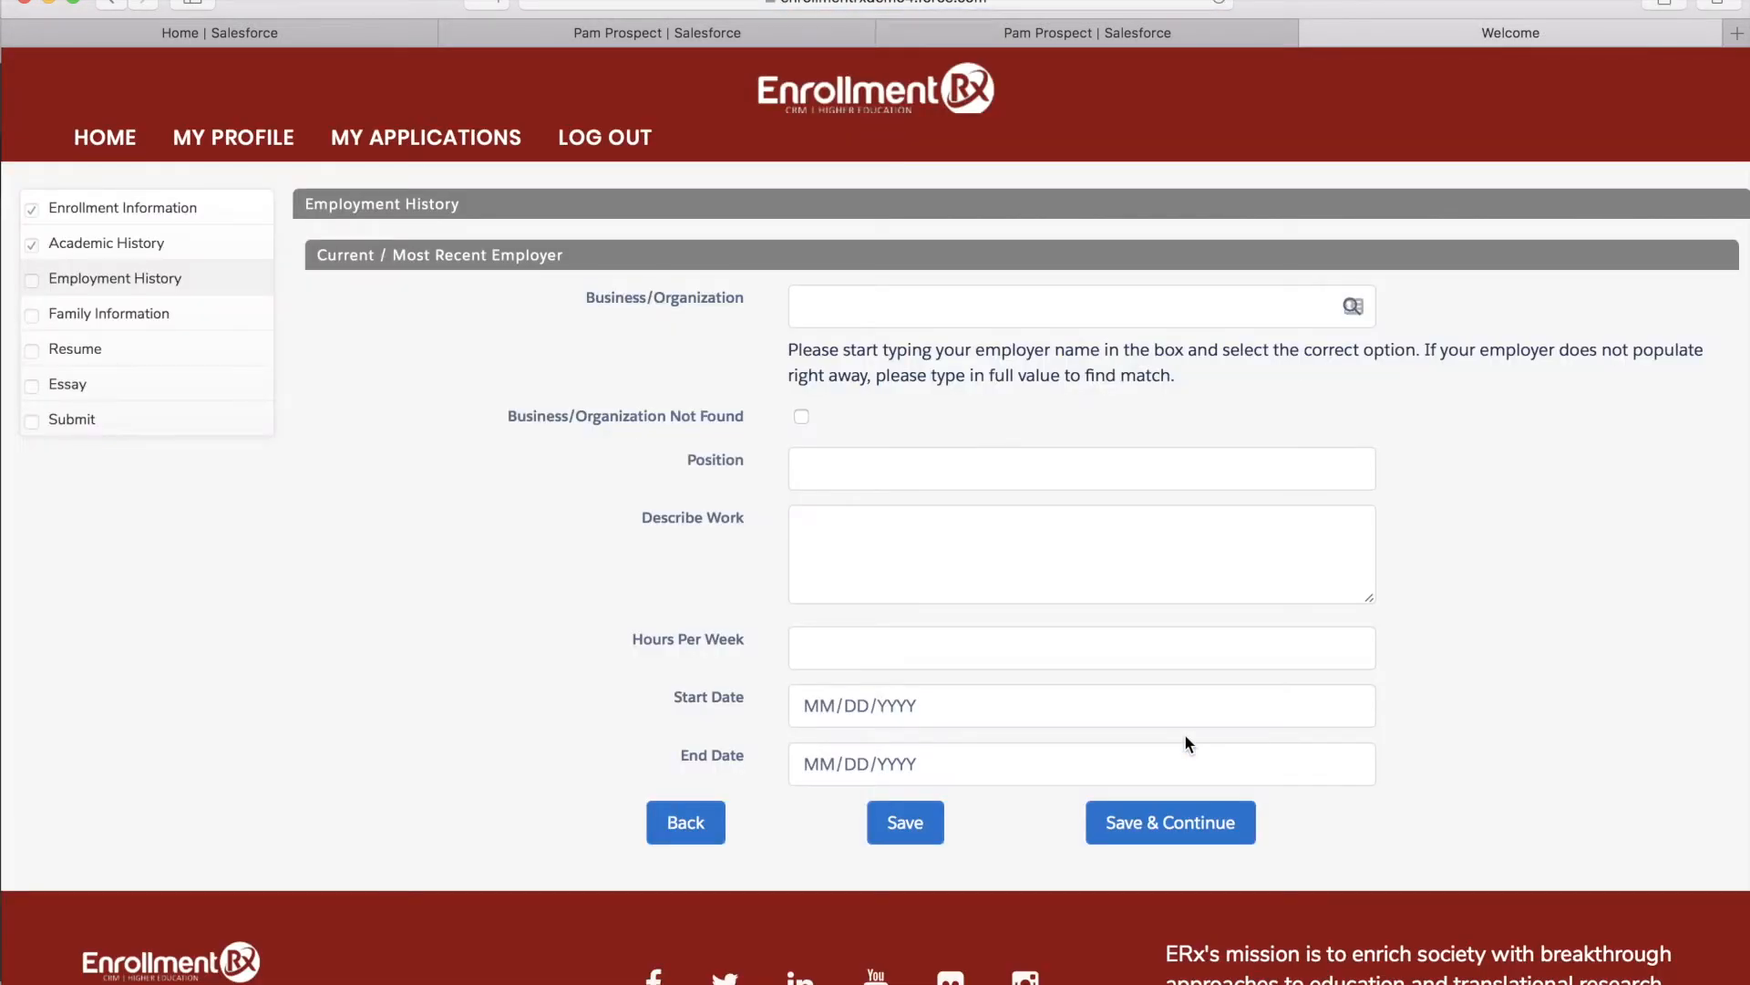
pyautogui.click(830, 308)
# Enter Apple, Inc. as current employer with position Intern and save
pyautogui.write('apple')
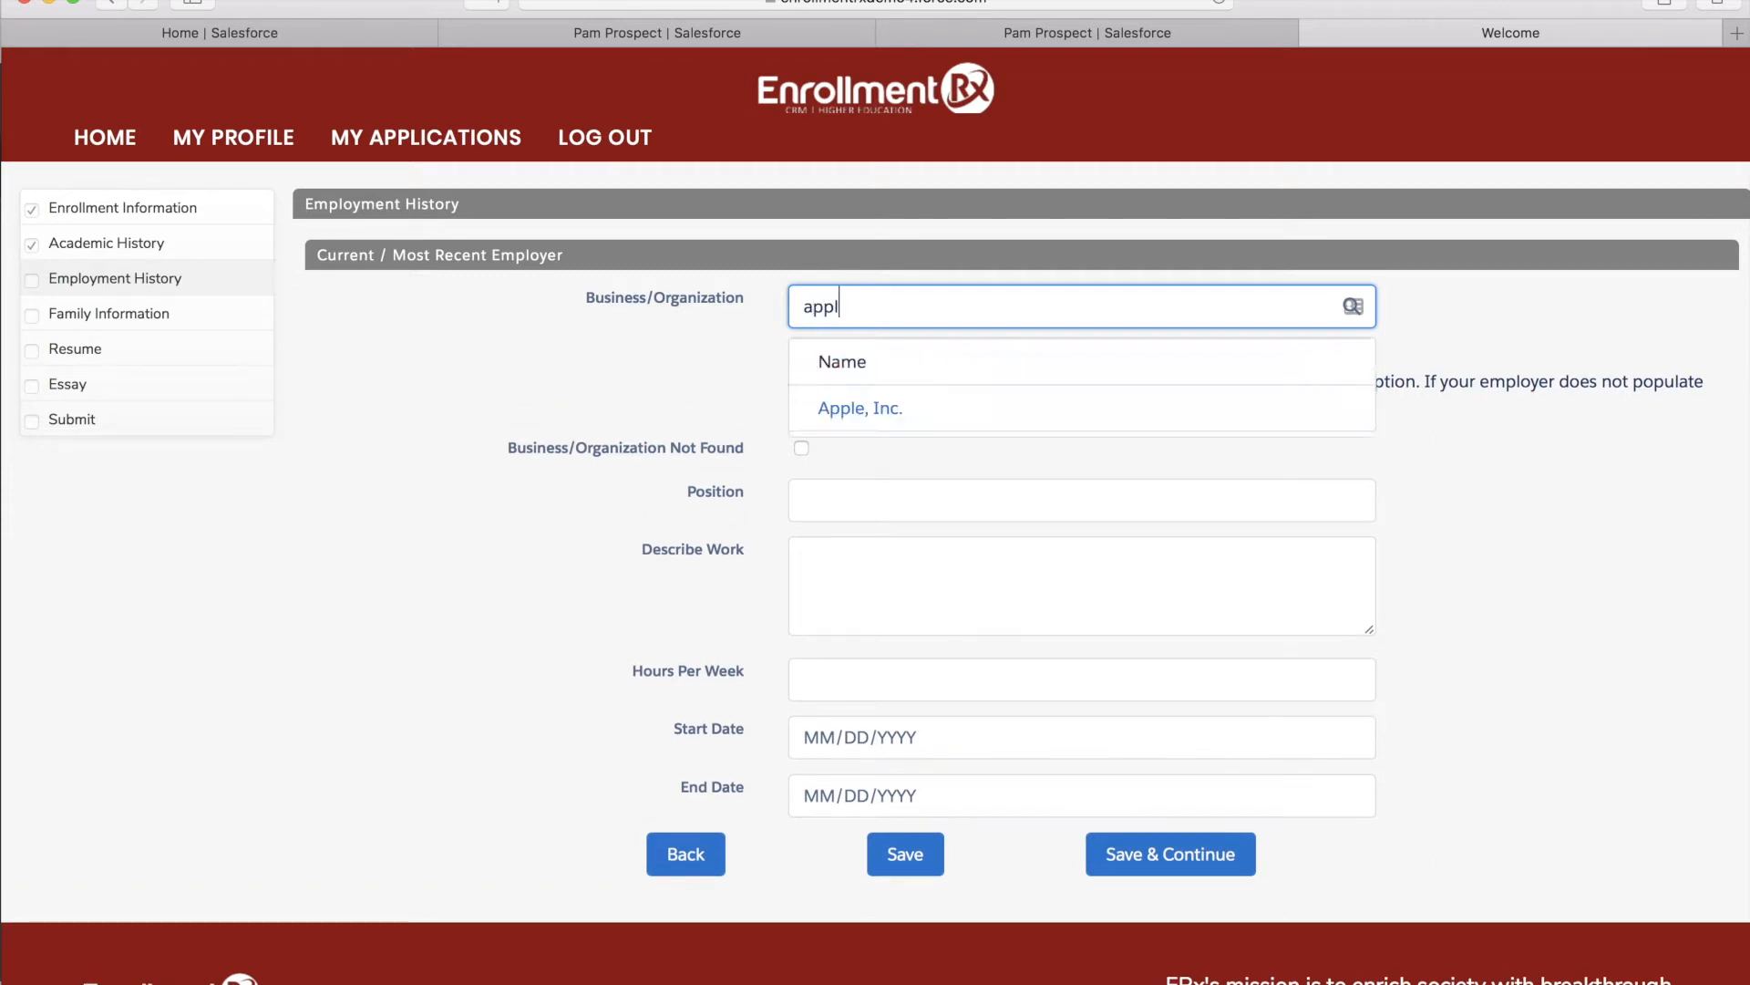
pyautogui.click(849, 404)
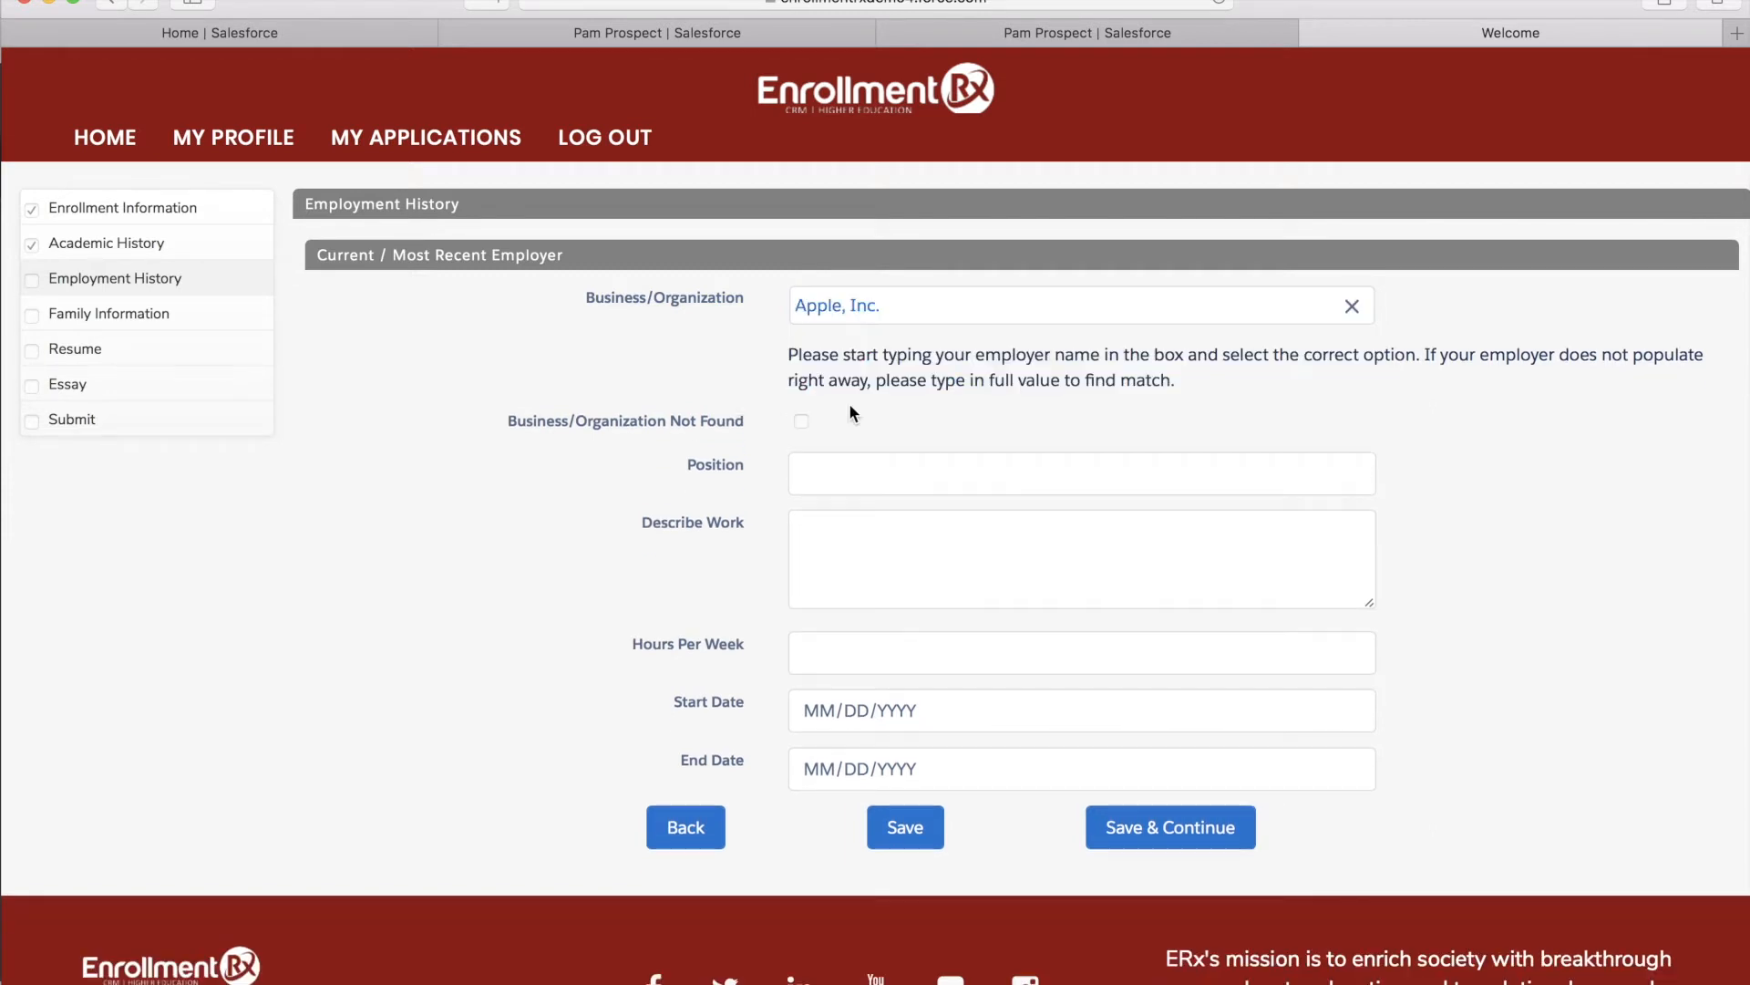
pyautogui.click(848, 470)
pyautogui.write('Intern')
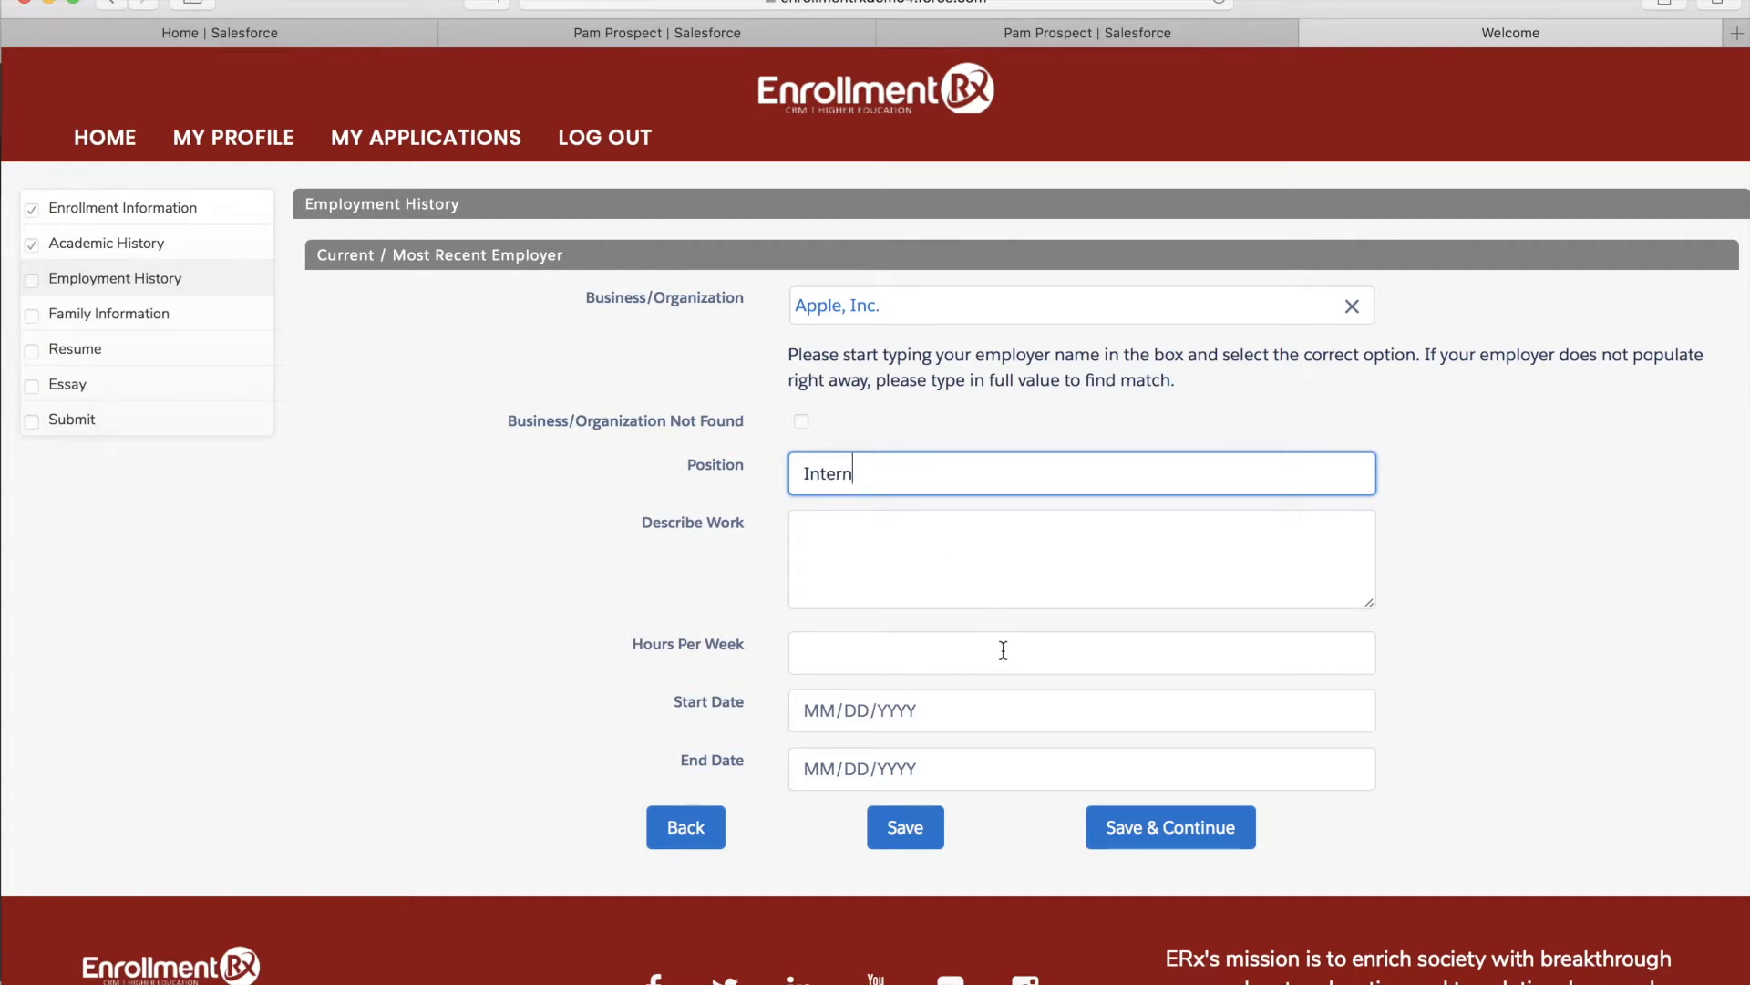
pyautogui.click(907, 830)
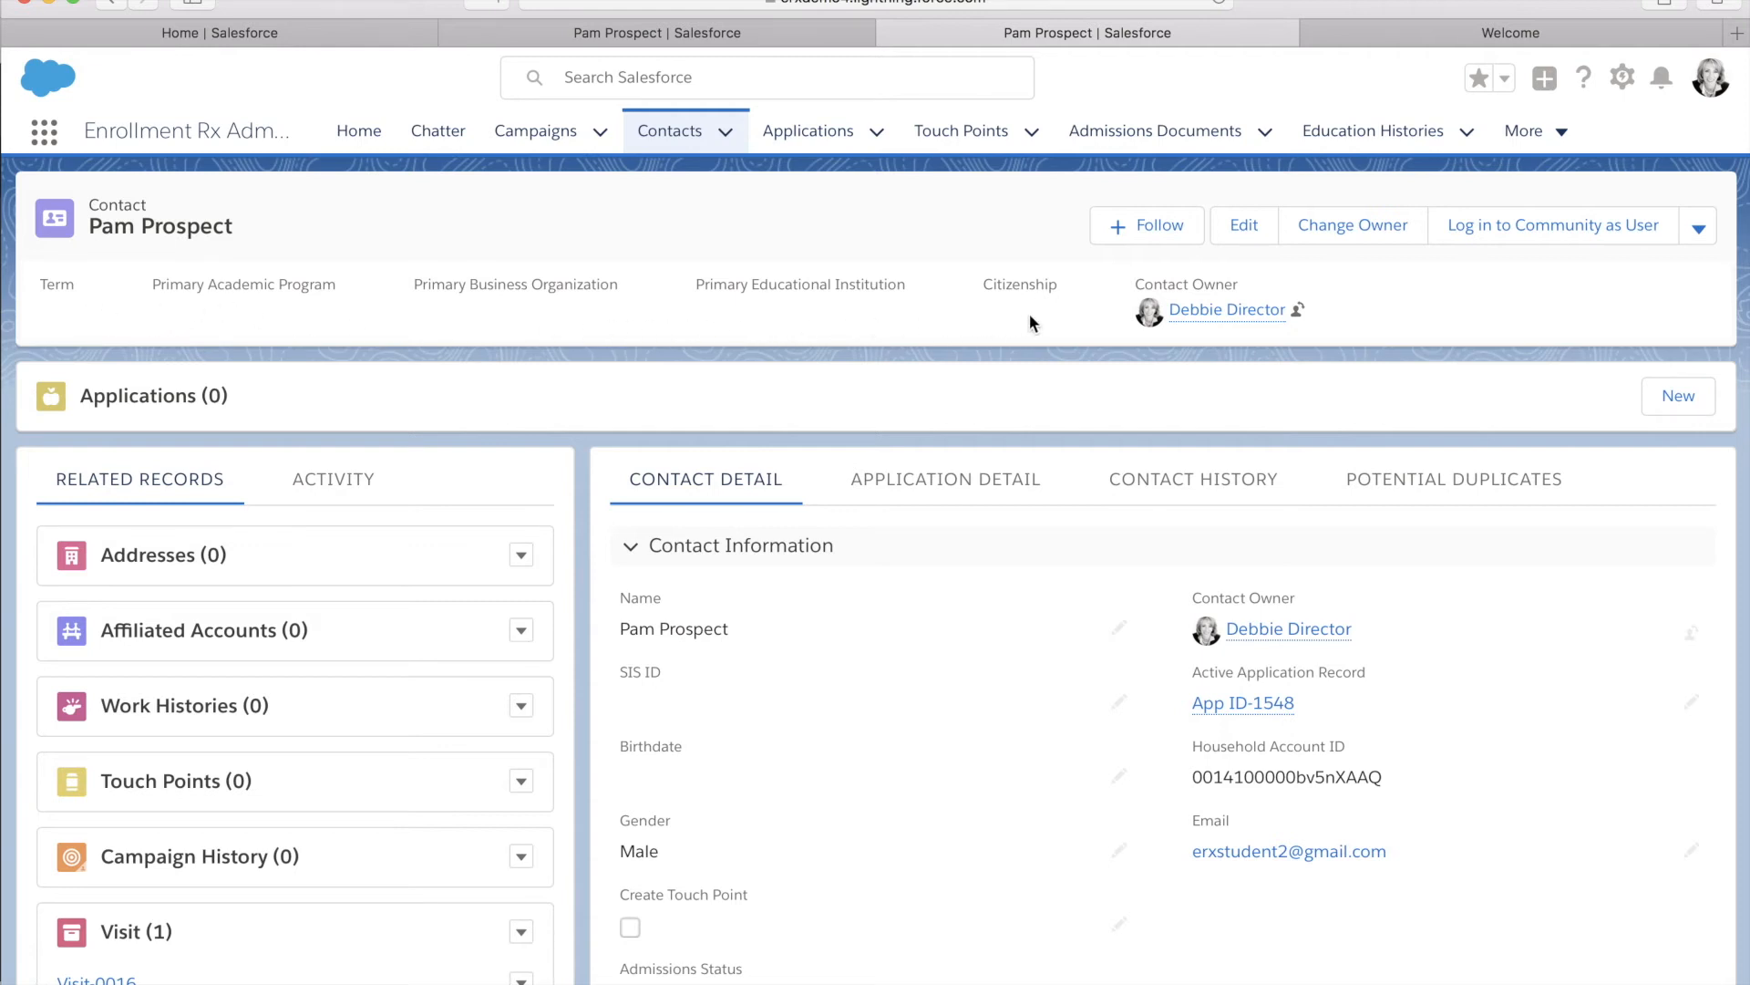
# Reload the contact record and review its Applications, Addresses and Affiliated Accounts lists
pyautogui.click(1217, 4)
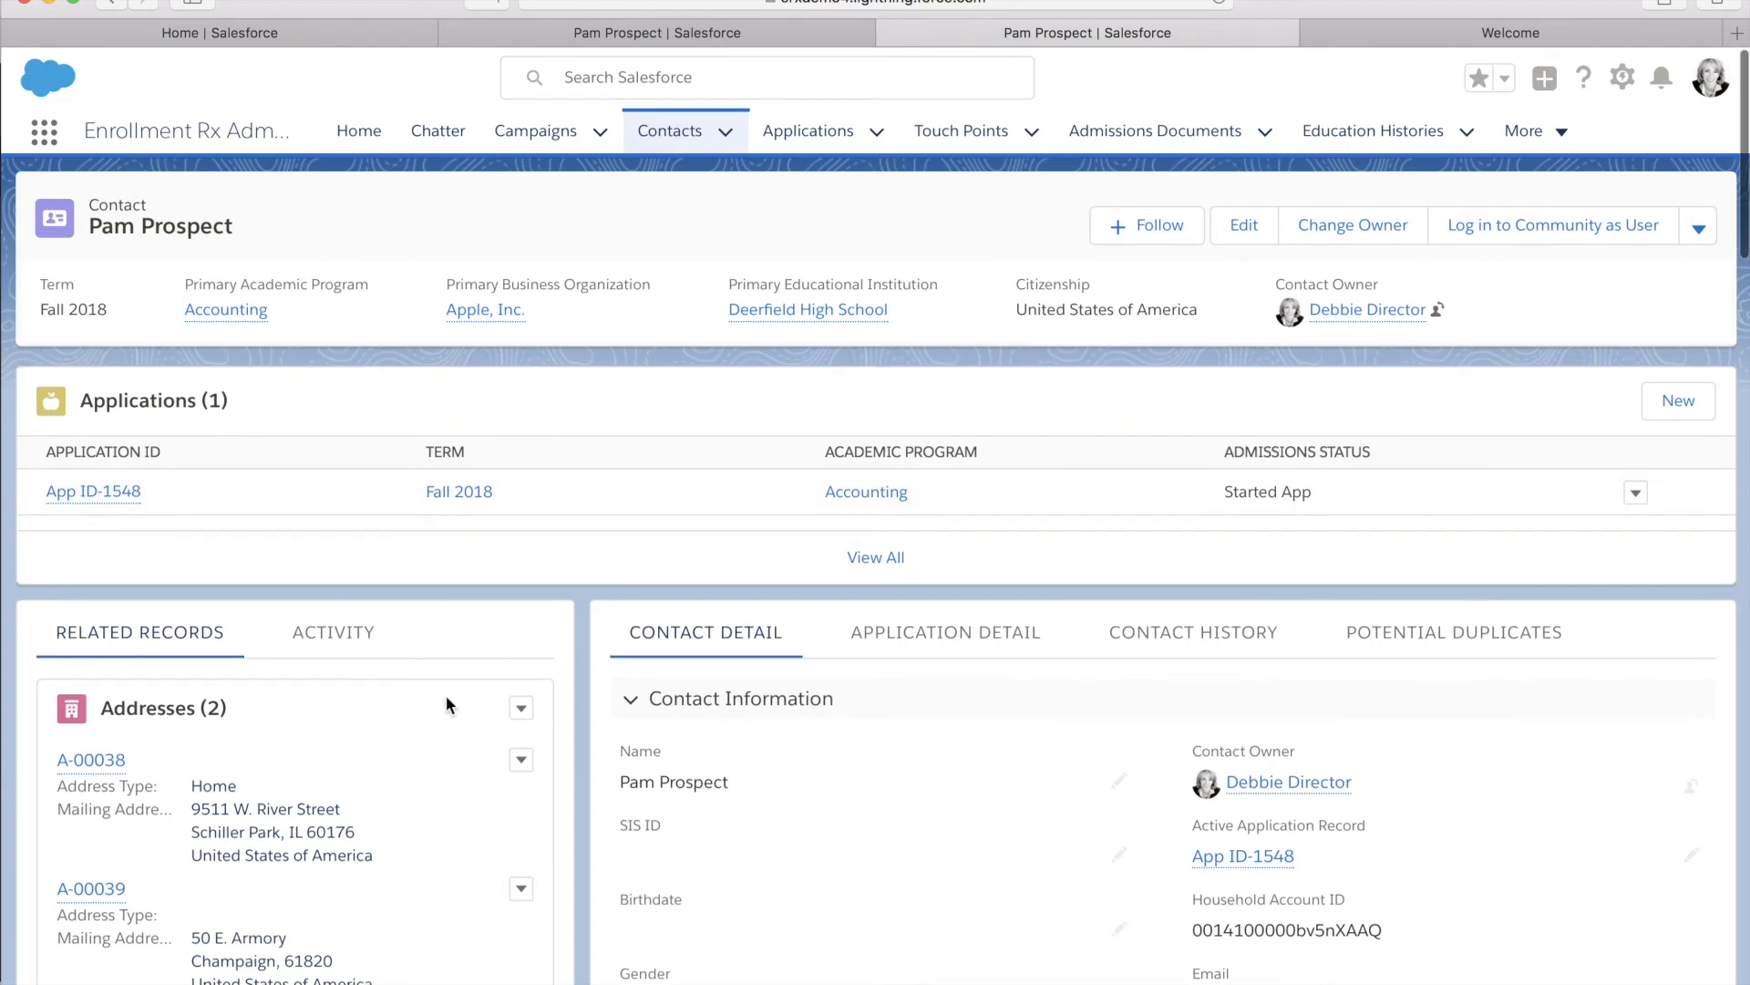
pyautogui.scroll(-2, 446, 703)
pyautogui.scroll(-2, 446, 696)
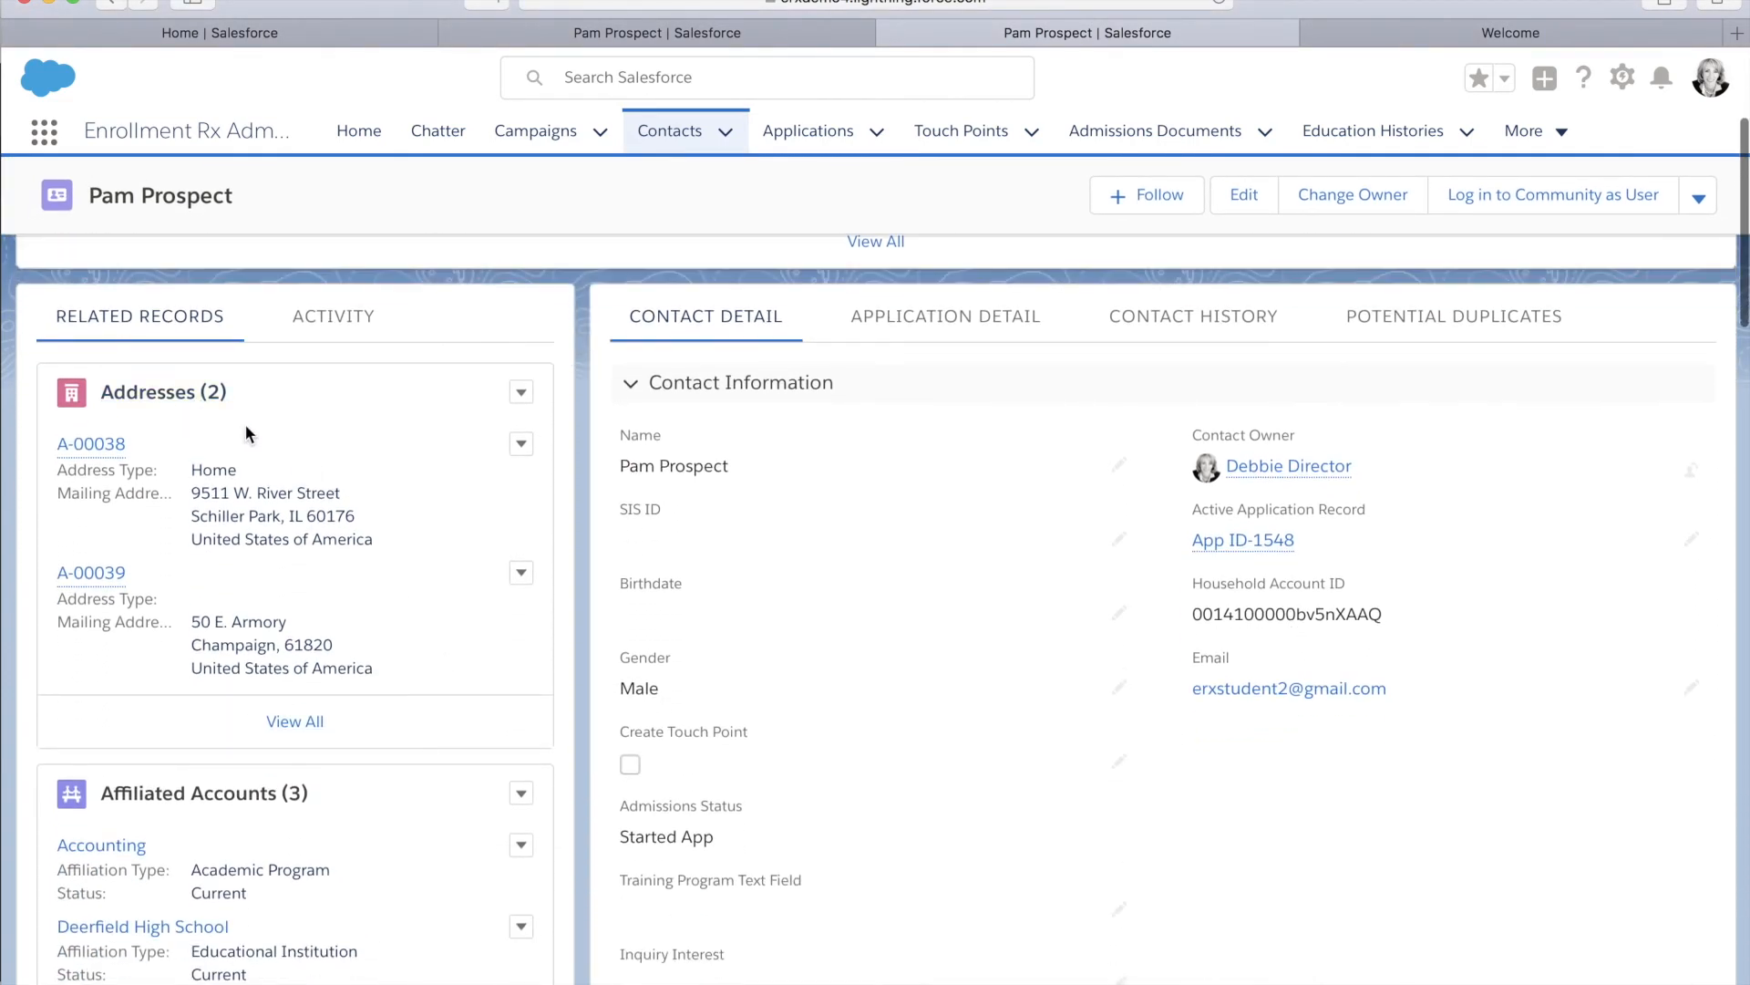
pyautogui.scroll(-3, 454, 644)
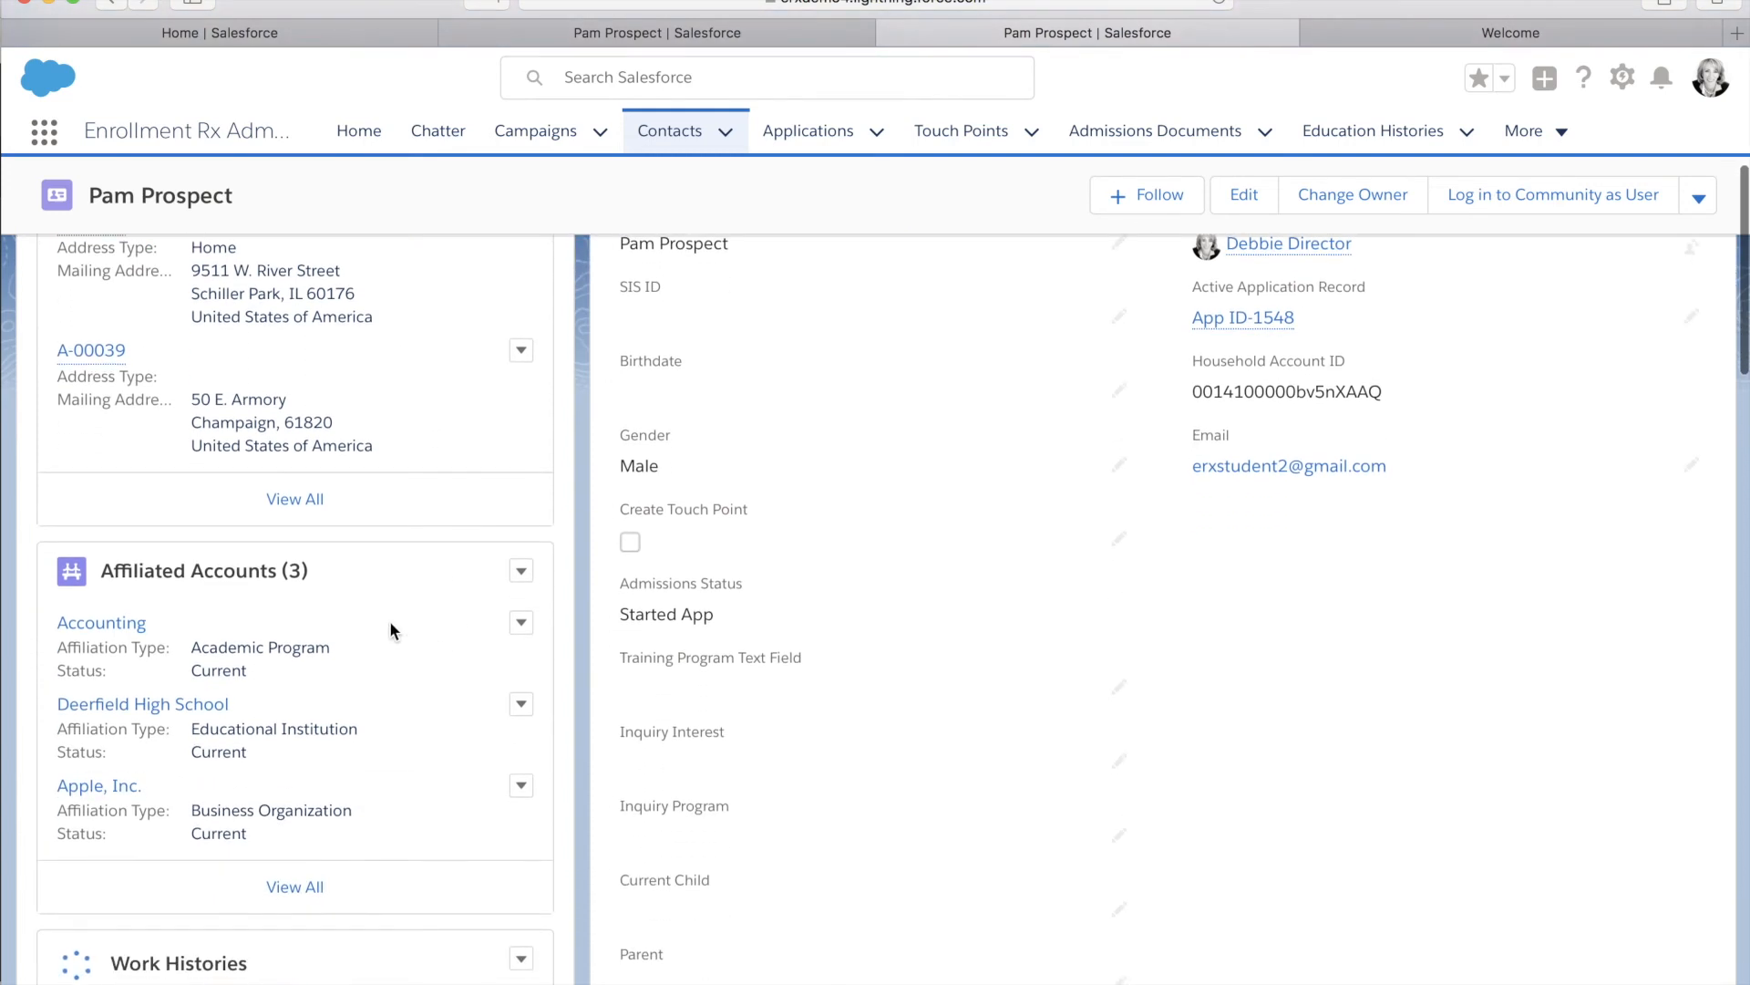
pyautogui.scroll(2, 422, 615)
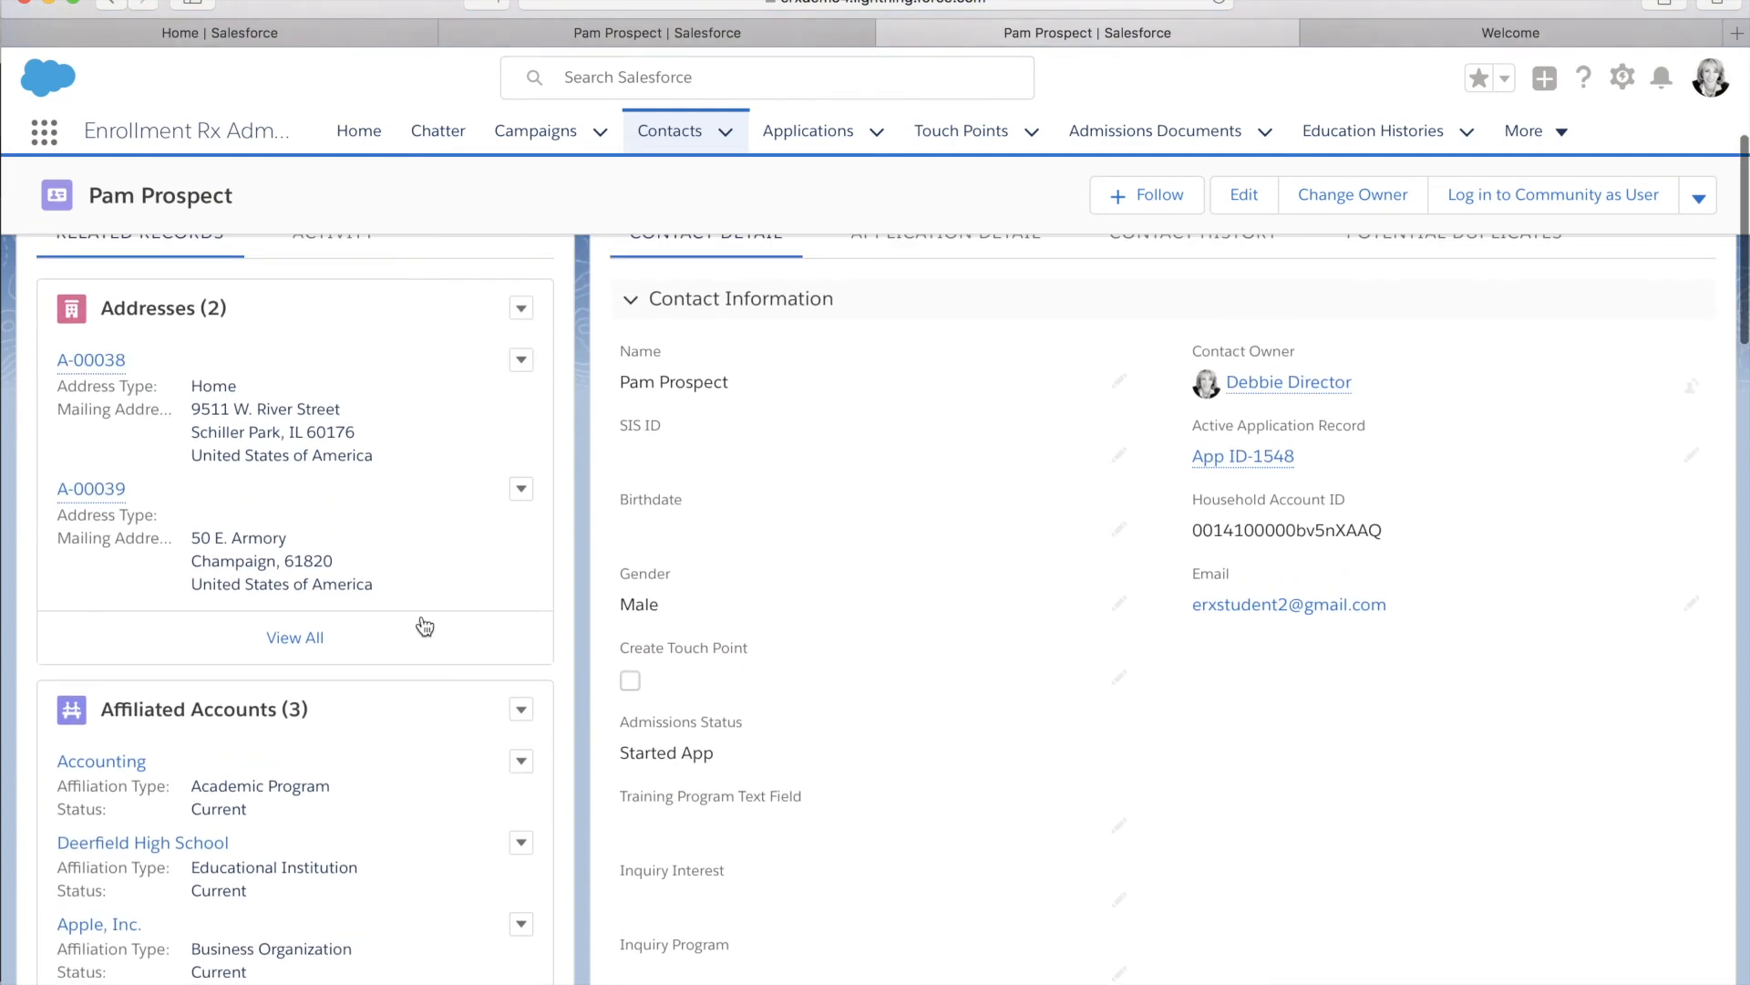